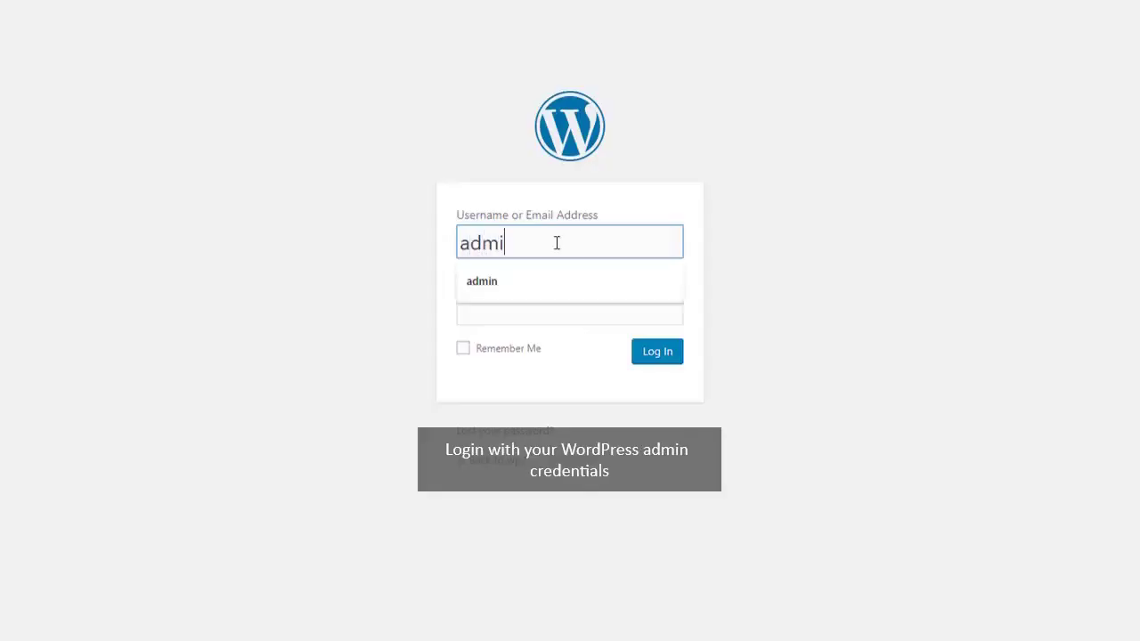
Enter the admin password on the WordPress login page
click(549, 295)
text(•••••)
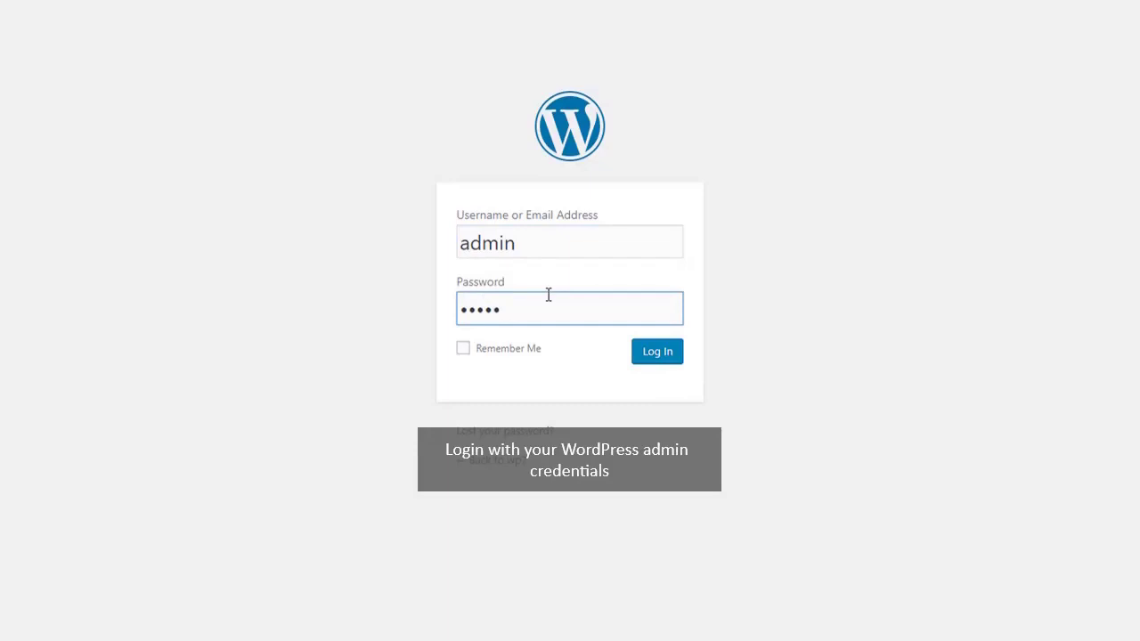
Log in to the WordPress admin and go to Plugins > Add New
click(651, 351)
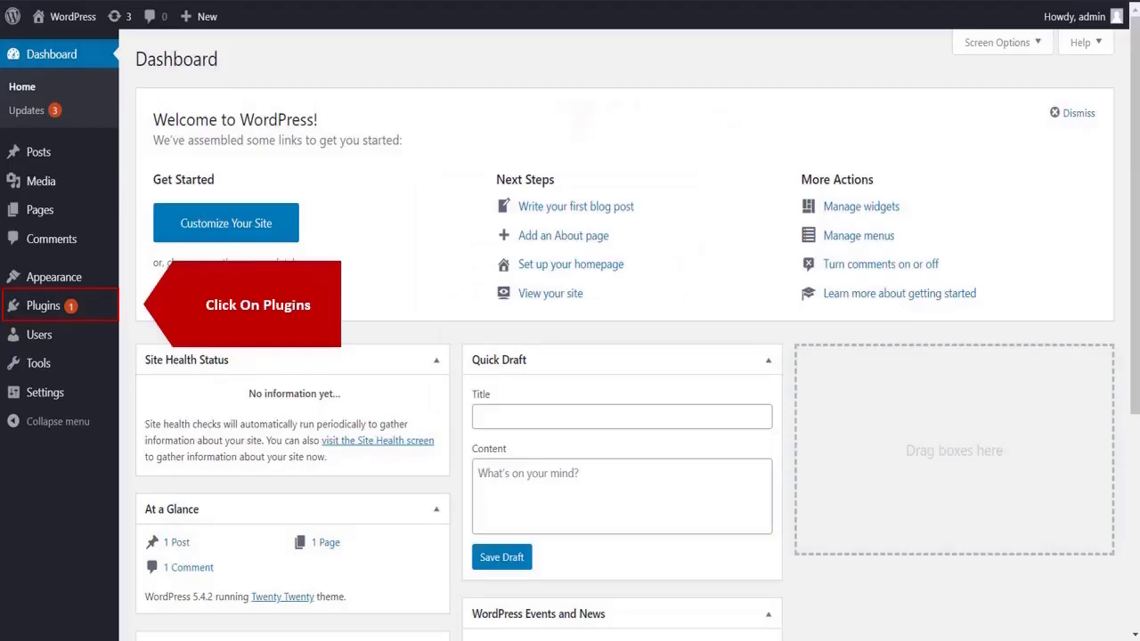
click(44, 306)
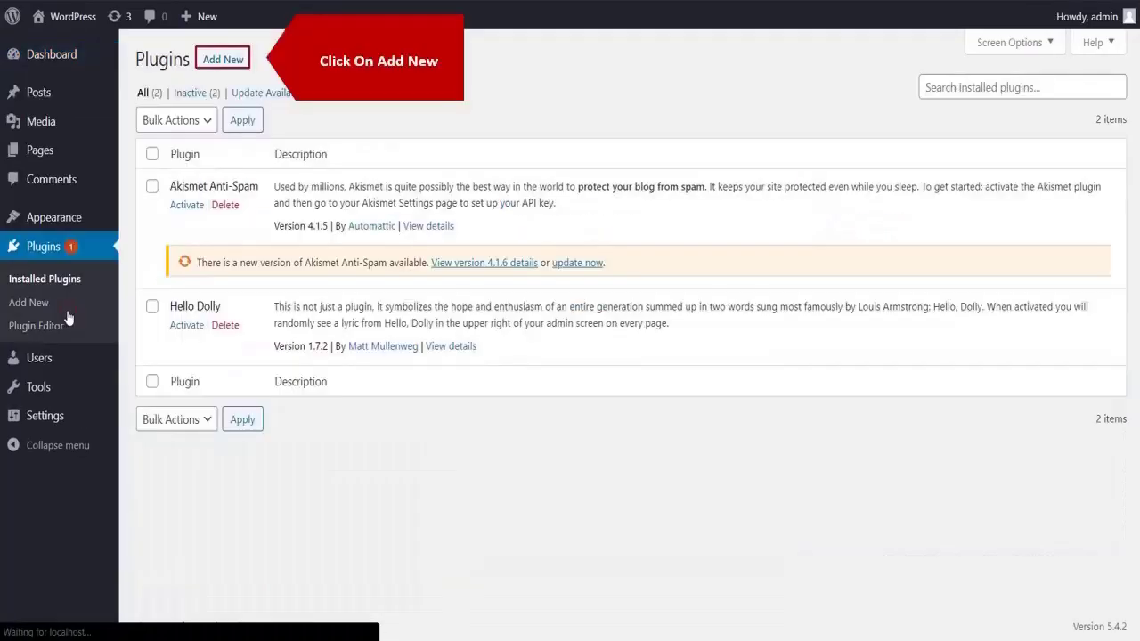
click(221, 67)
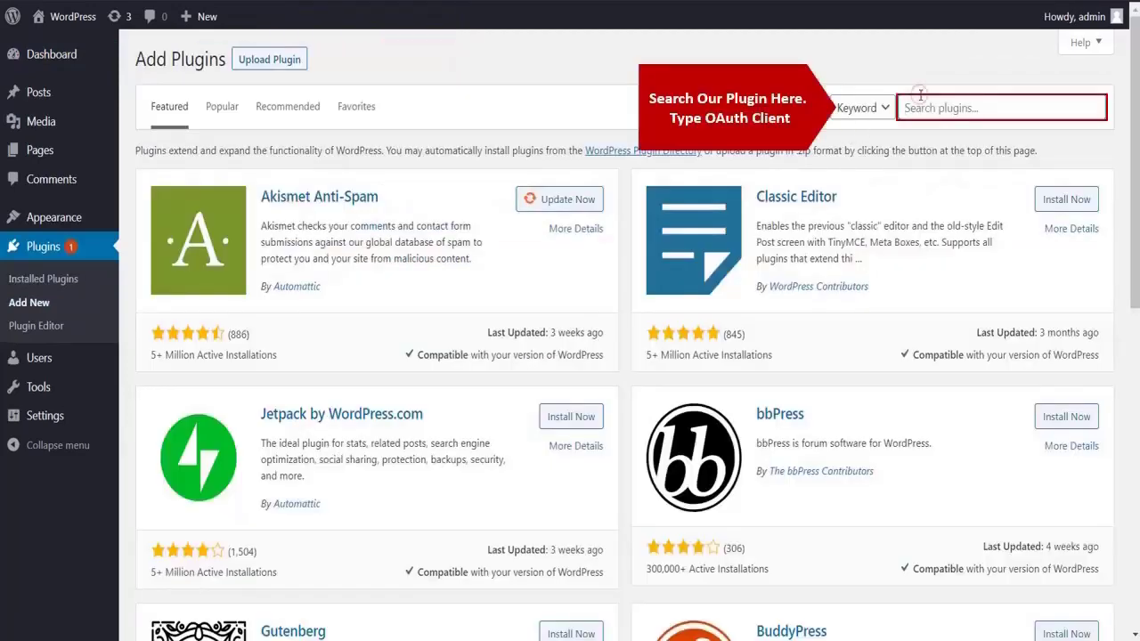
Search 'OAuth client', then install and activate the miniOrange OAuth Single Sign On plugin
click(920, 102)
text(OAuth client)
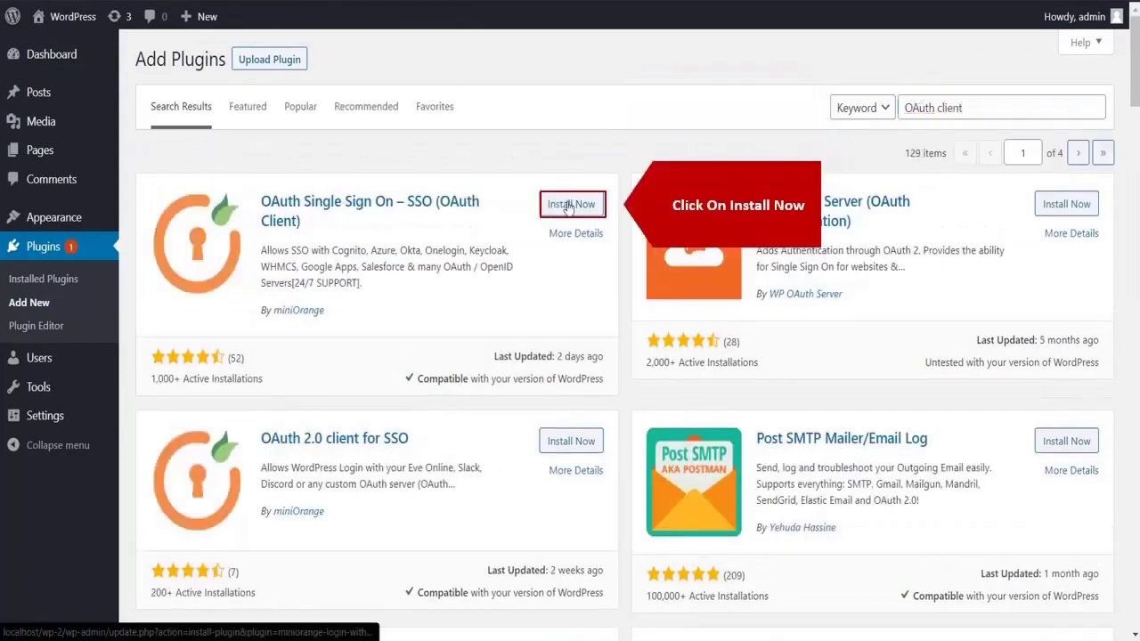
click(567, 205)
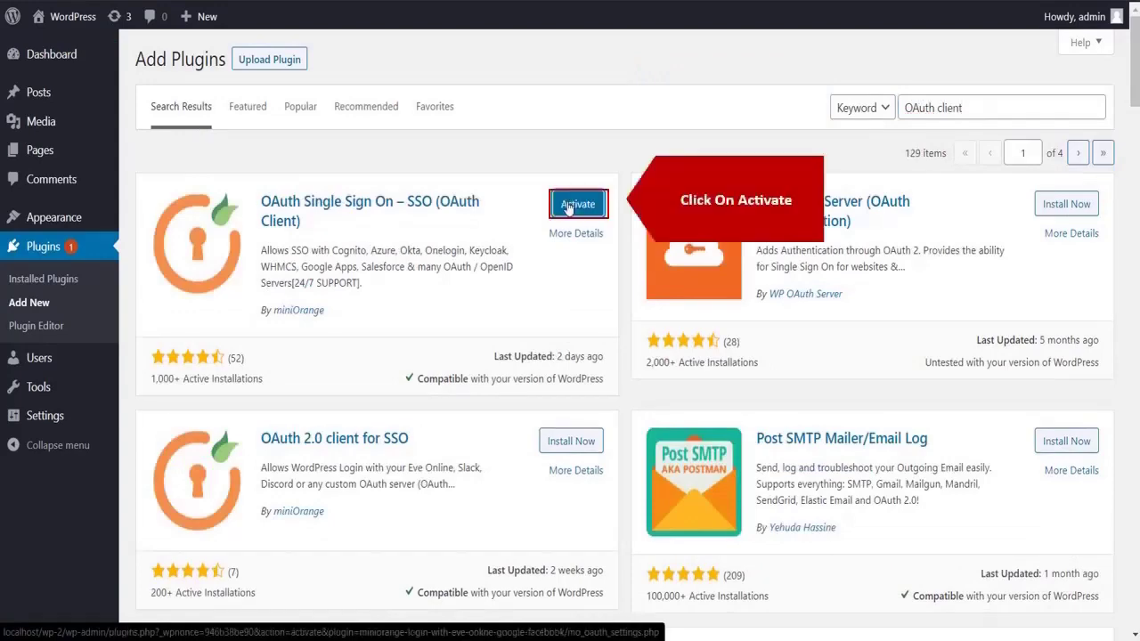
click(568, 207)
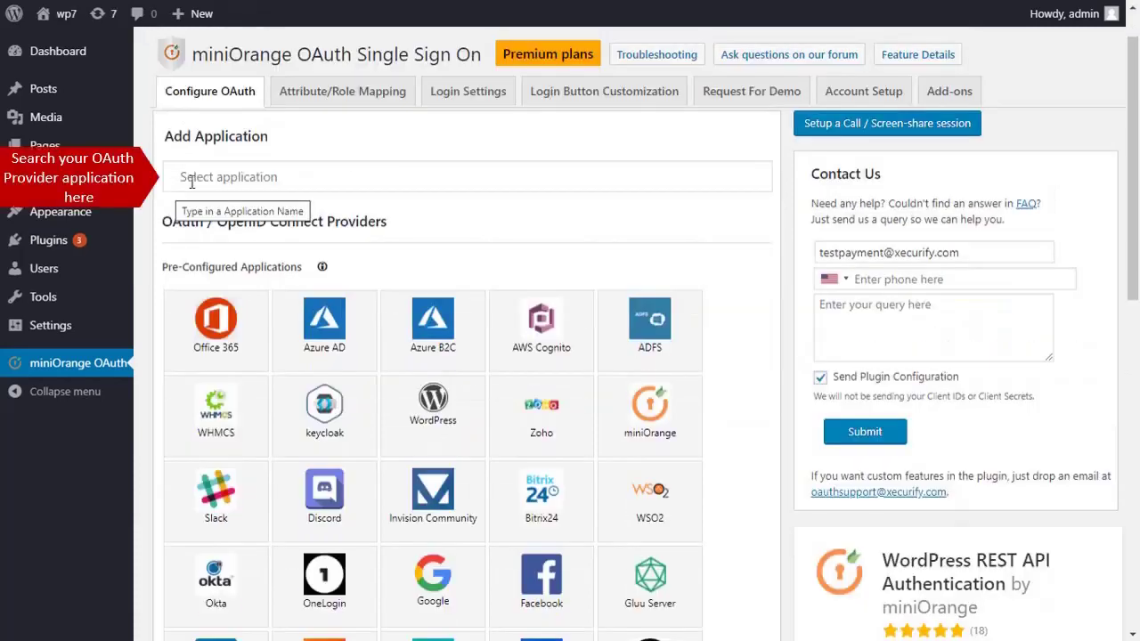
Search 'miniorange' among the OAuth provider applications and select the miniOrange tile
click(194, 178)
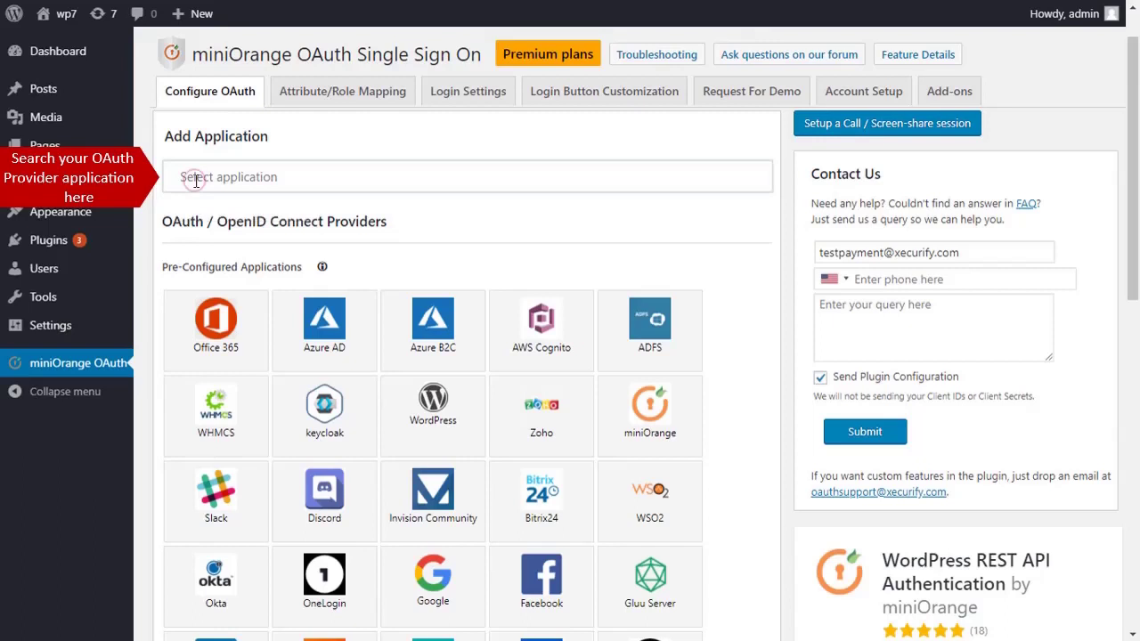
text(miniorange)
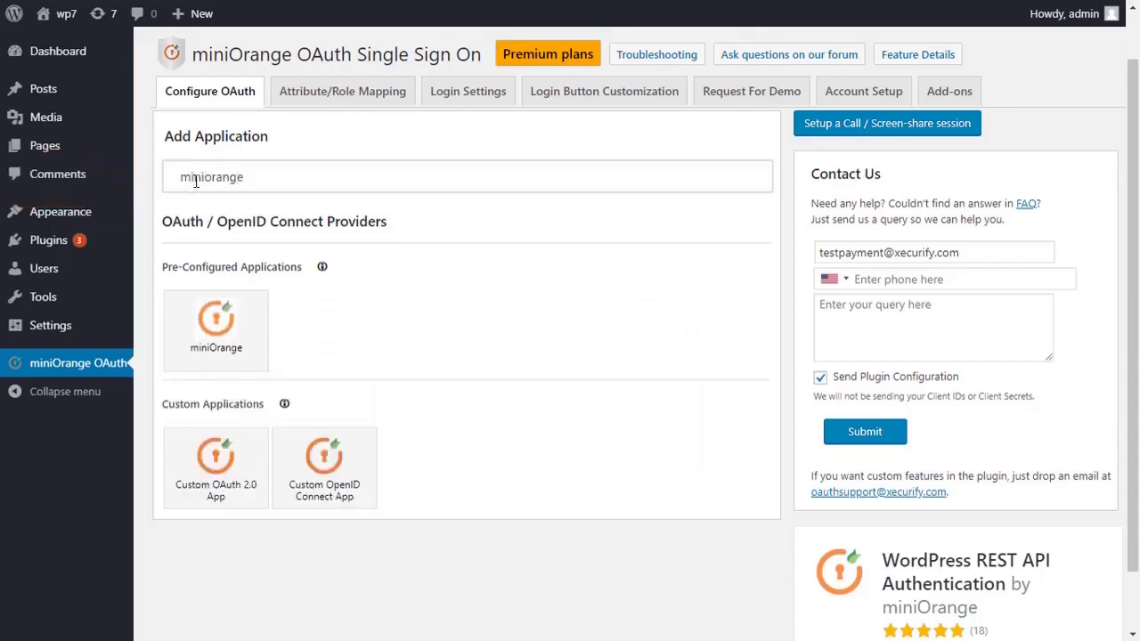
click(205, 319)
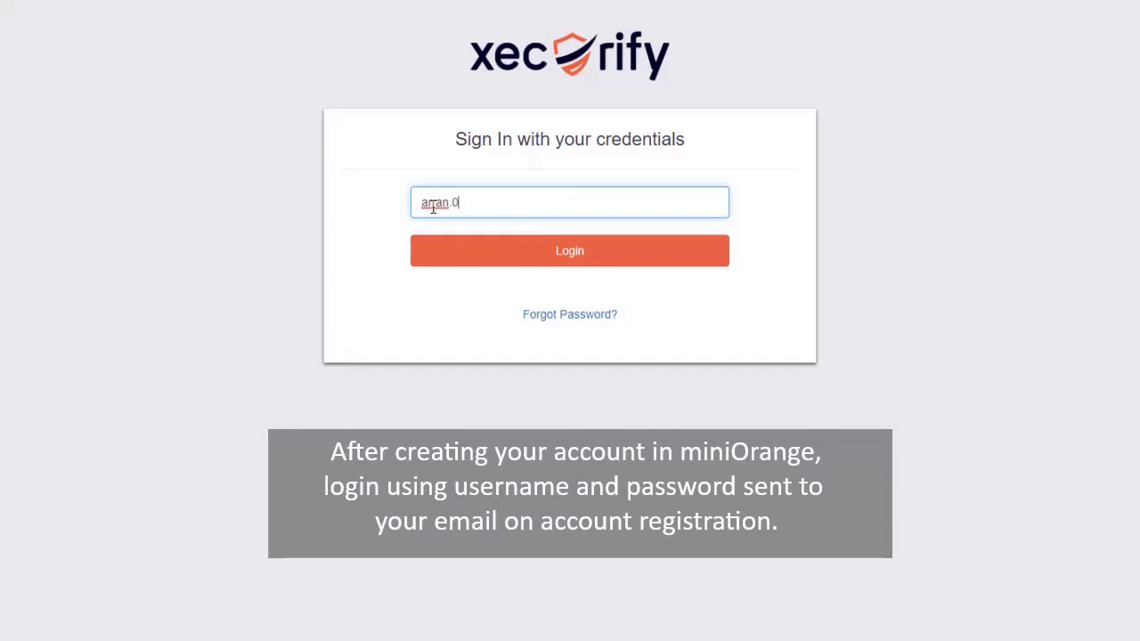
Sign in to the Xecurify console with the account e-mail and password
text(@yahoo.com)
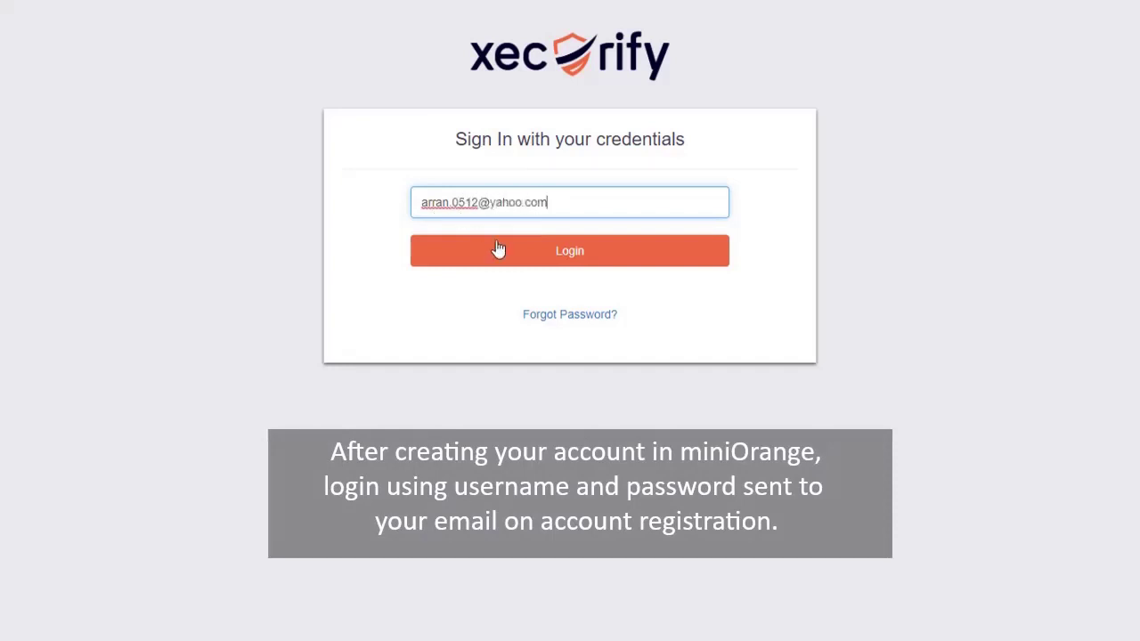
click(509, 255)
click(515, 243)
text(•••••)
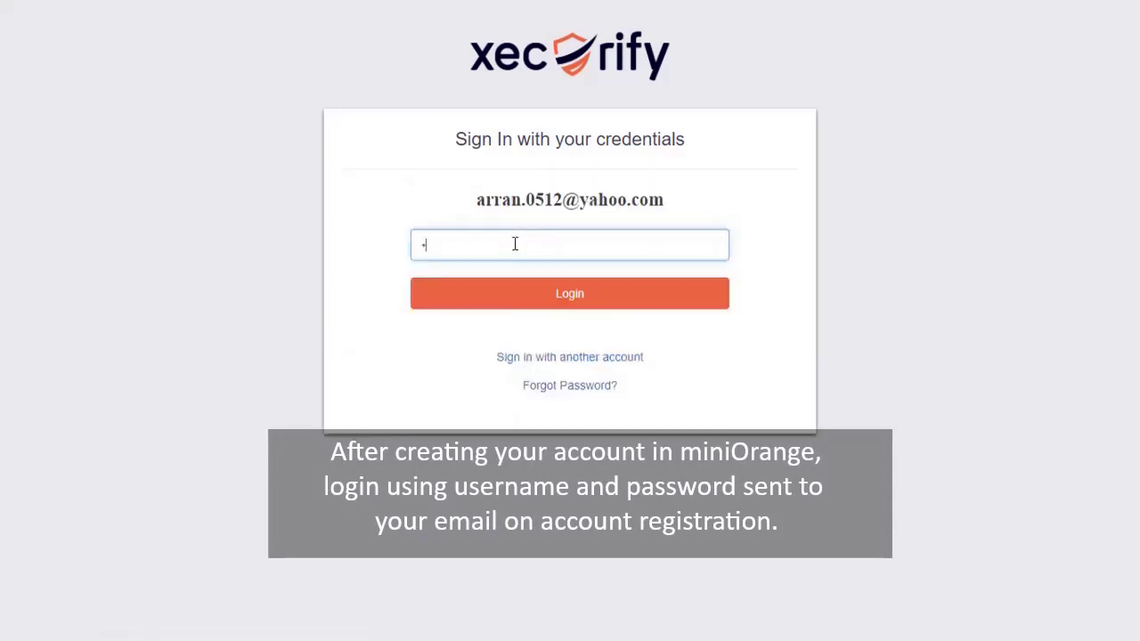
text(••••)
click(535, 304)
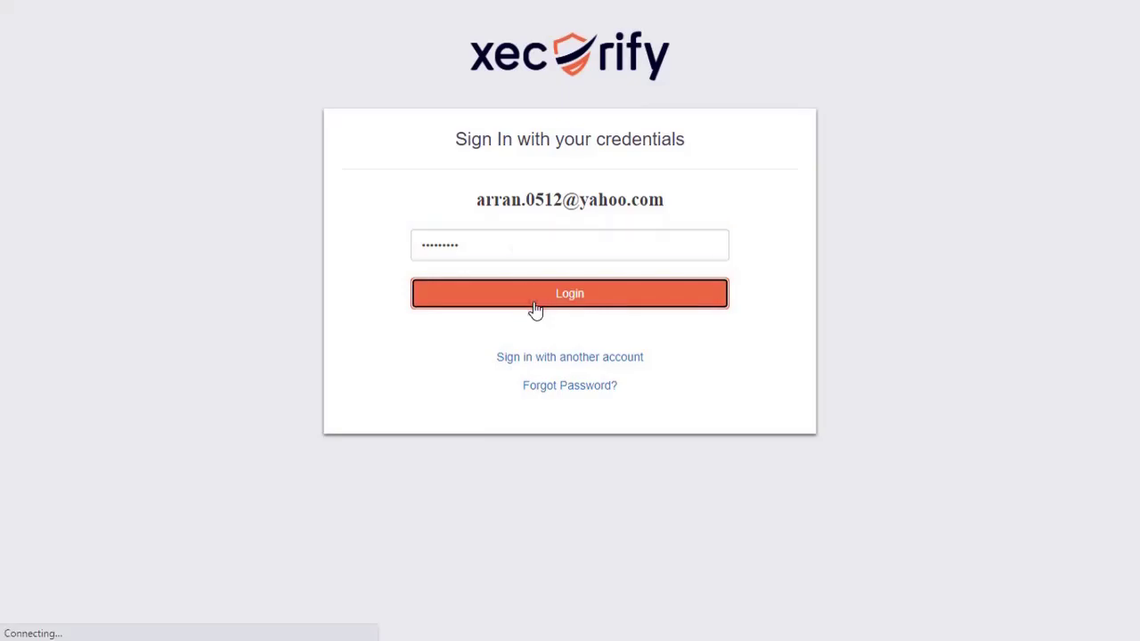
mouse_move(89, 209)
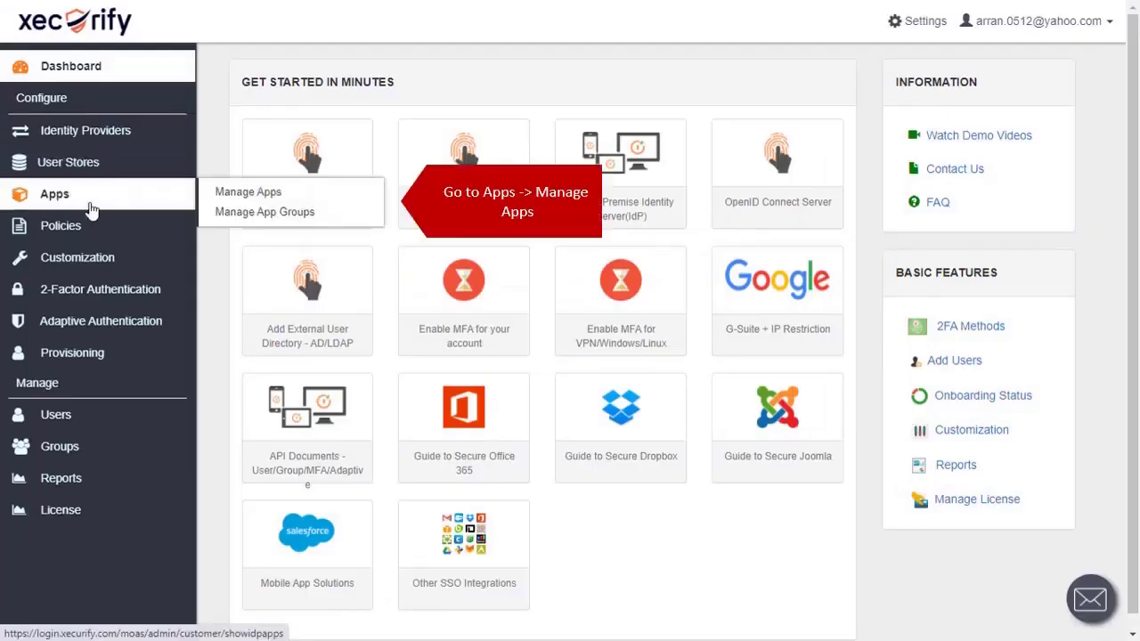
Add a new OpenId Connect application via Manage Apps > Add Application > OAuth/OIDC
click(240, 194)
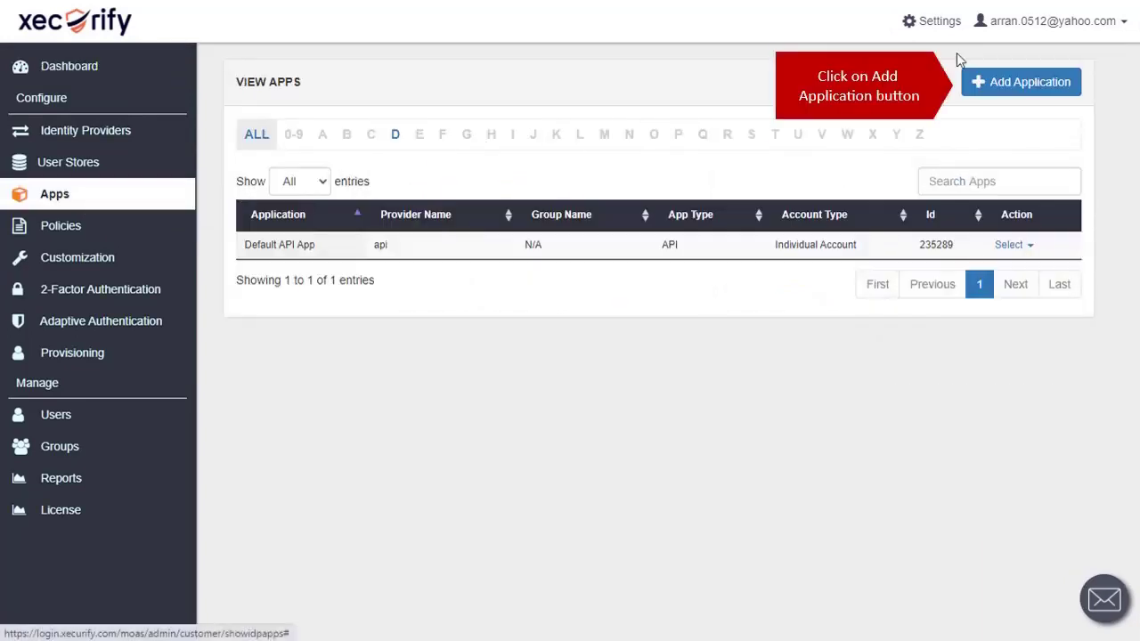
click(1012, 90)
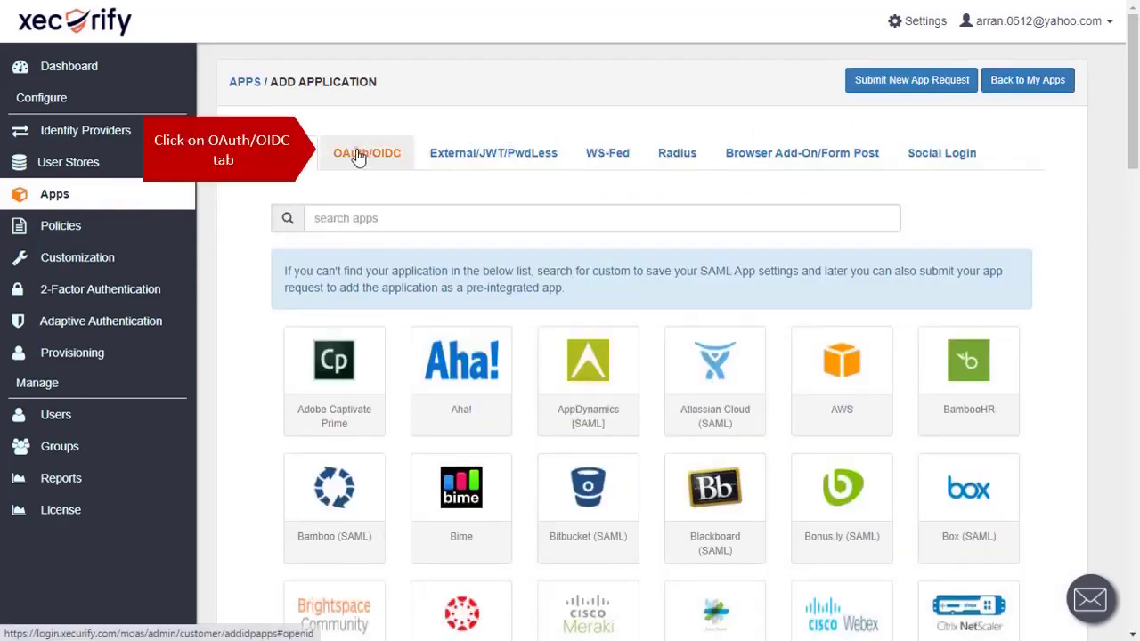
click(358, 156)
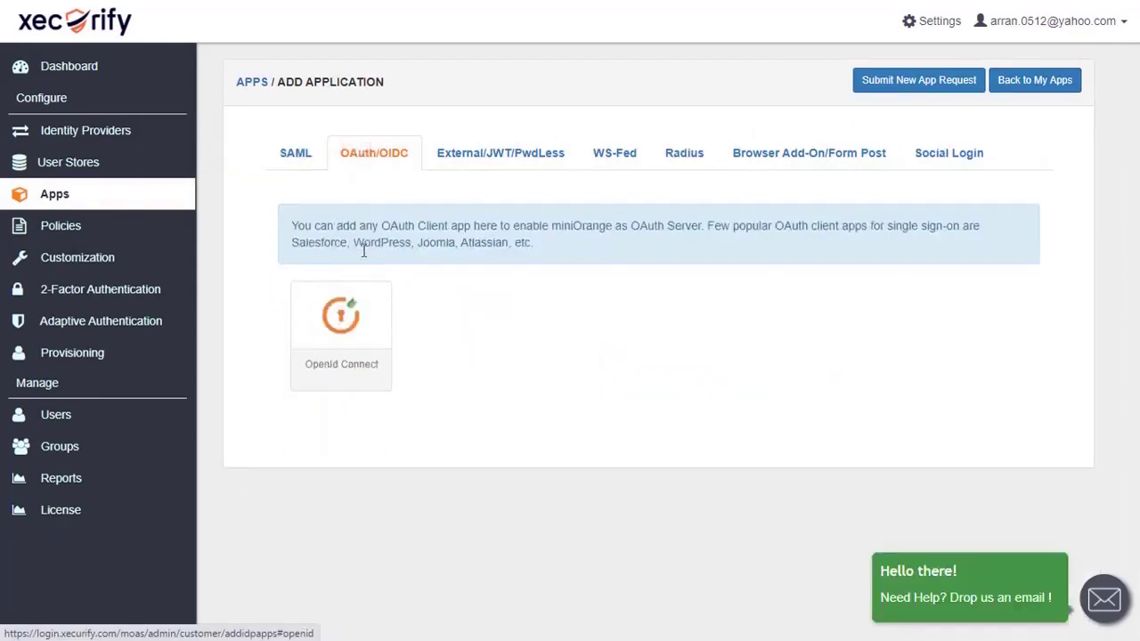
click(354, 345)
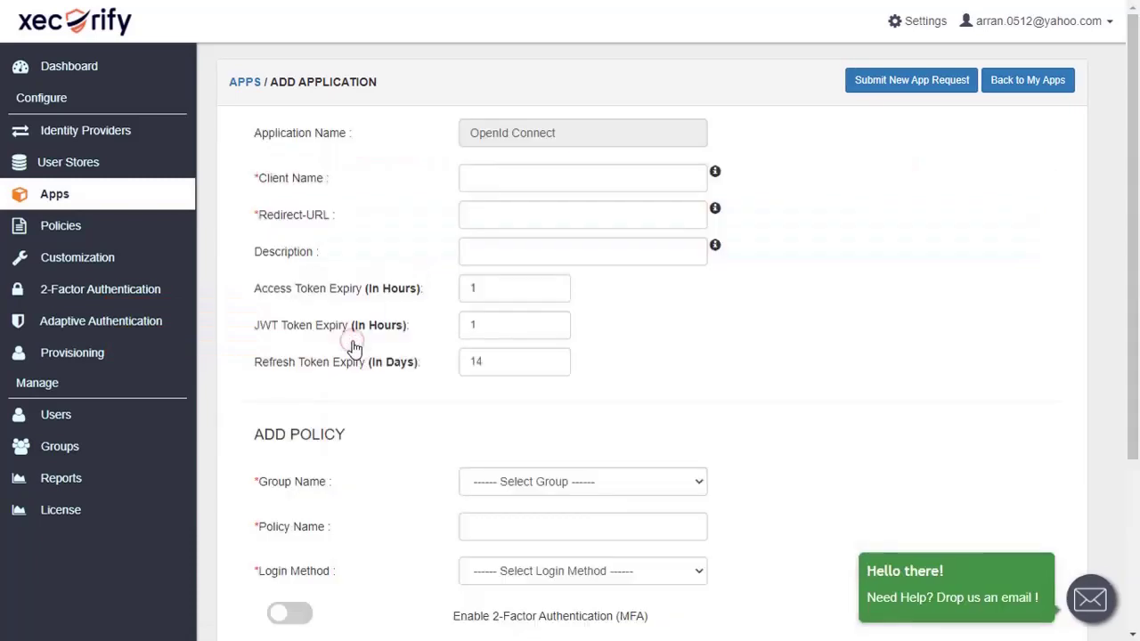
click(498, 180)
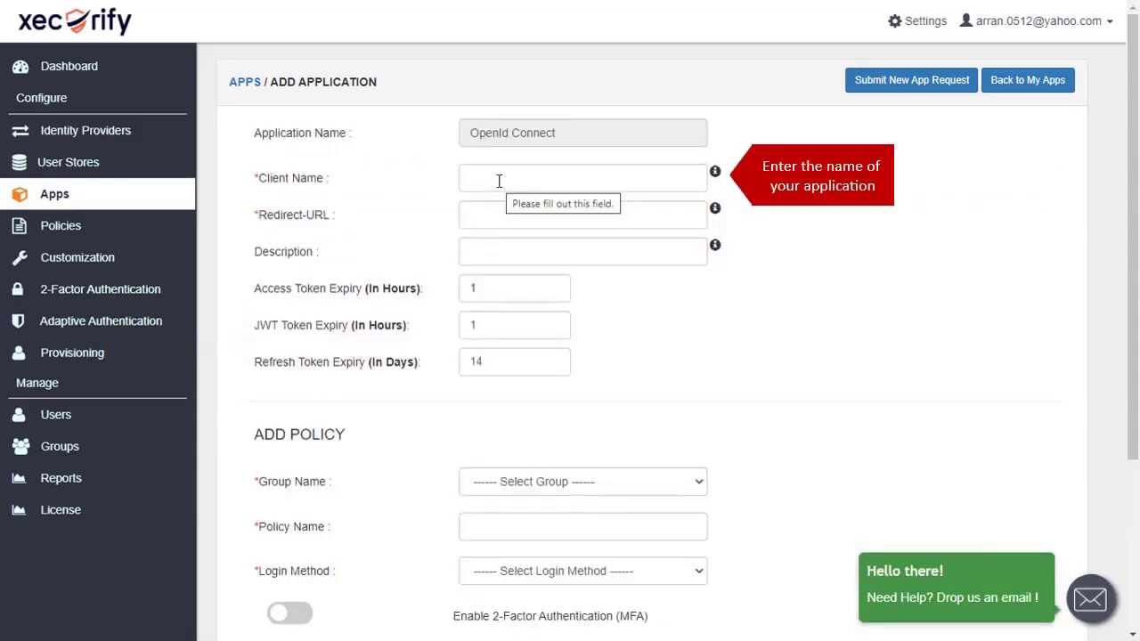
text(miniOrange-openid)
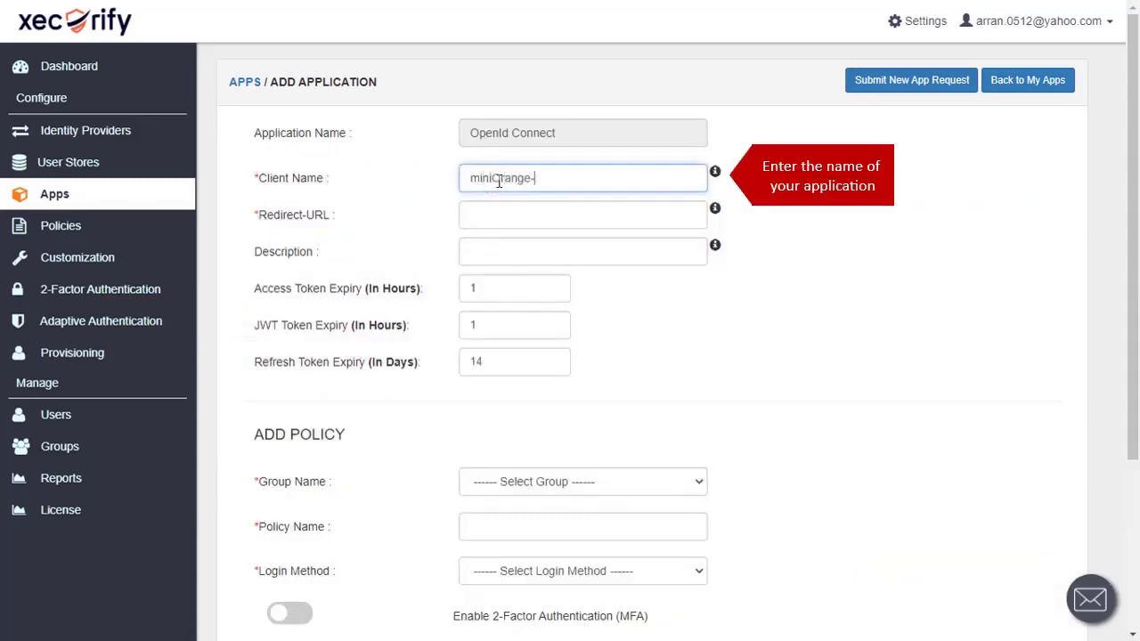
click(610, 210)
text(http://localhost/wp7)
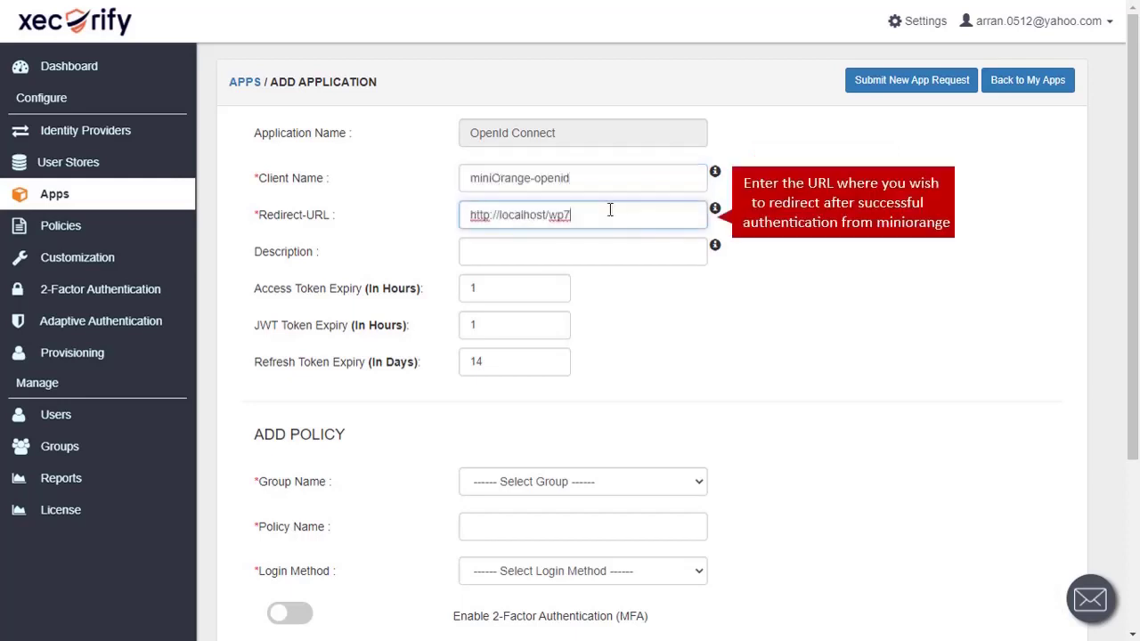
click(596, 249)
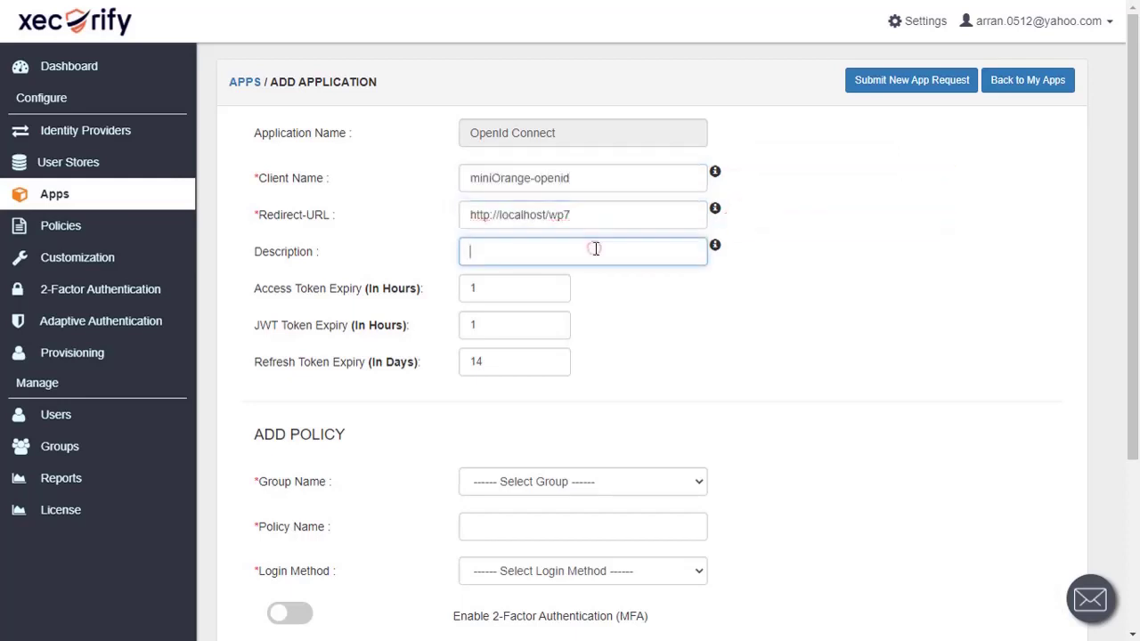
text(sso with miniorange)
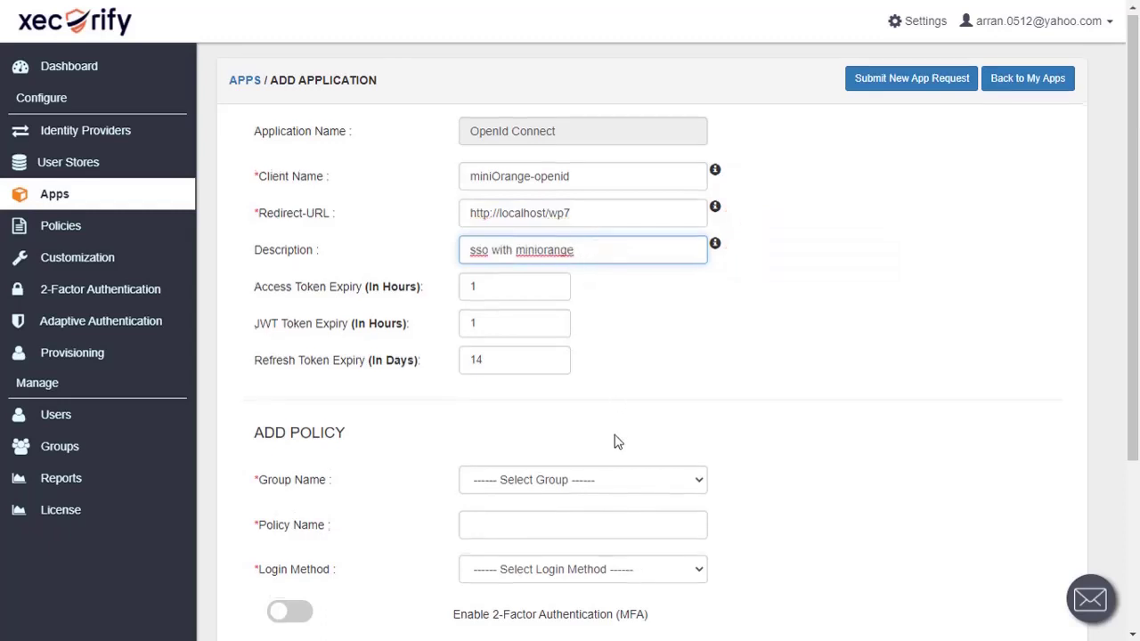
Set group DEFAULT, policy name miniorange_openid and login method Password
scroll(613, 440, down, 1)
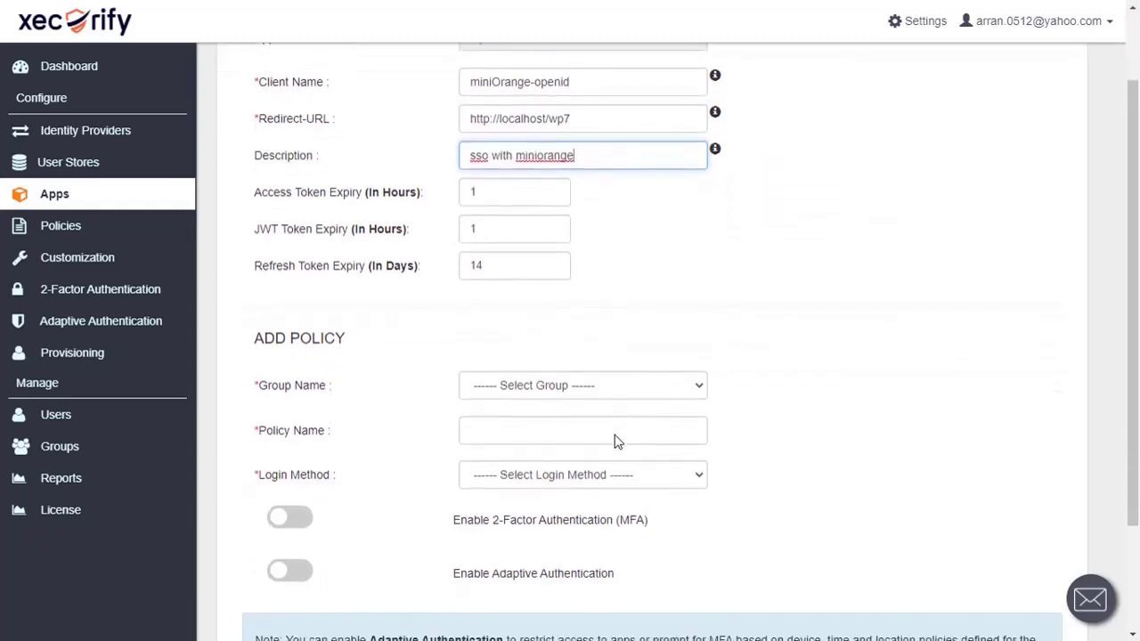
click(696, 397)
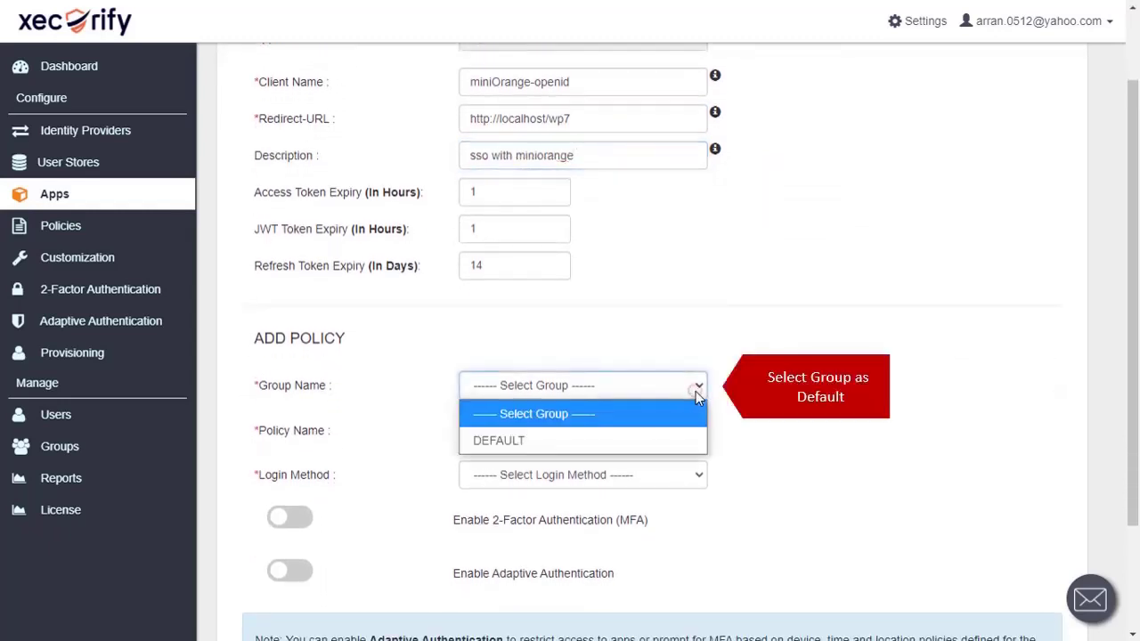
click(647, 445)
click(617, 434)
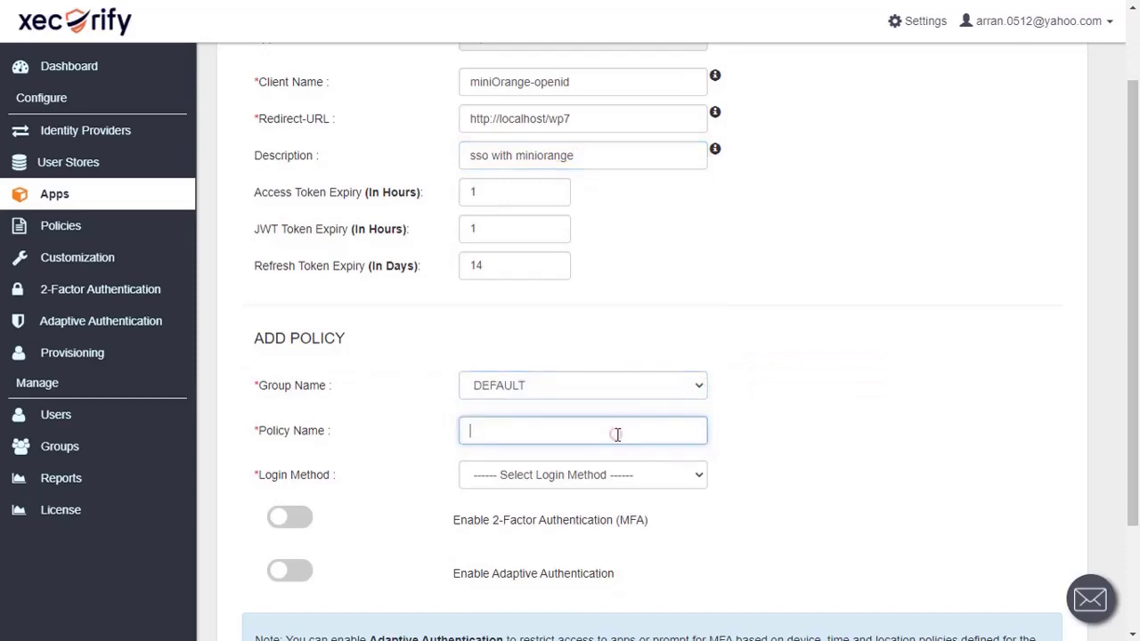
text(miniorange_openid)
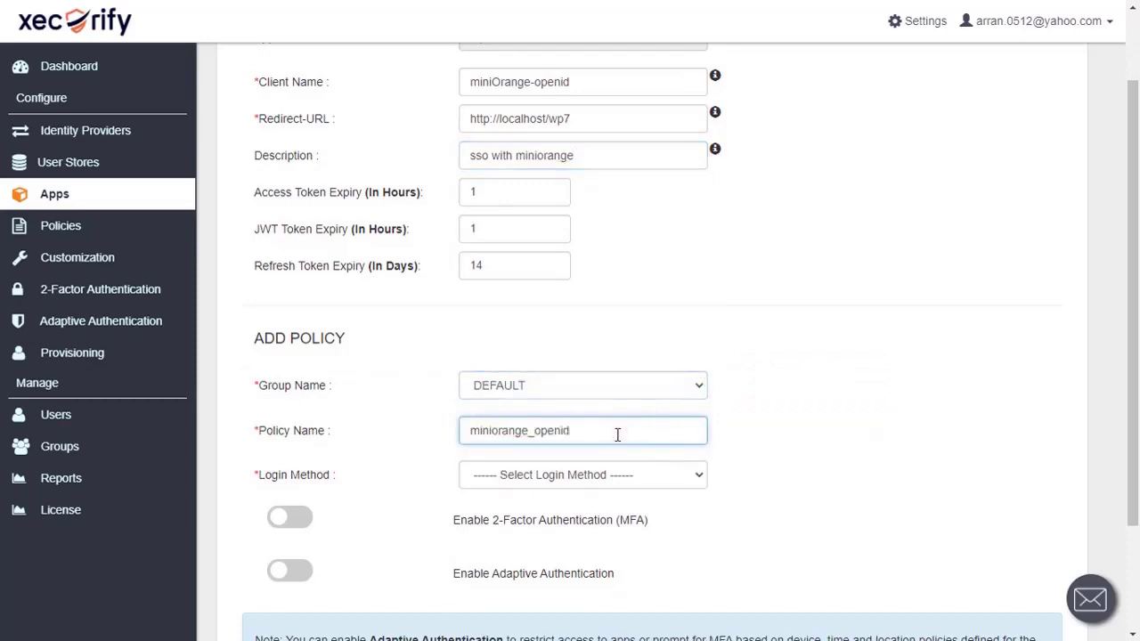
scroll(617, 434, down, 1)
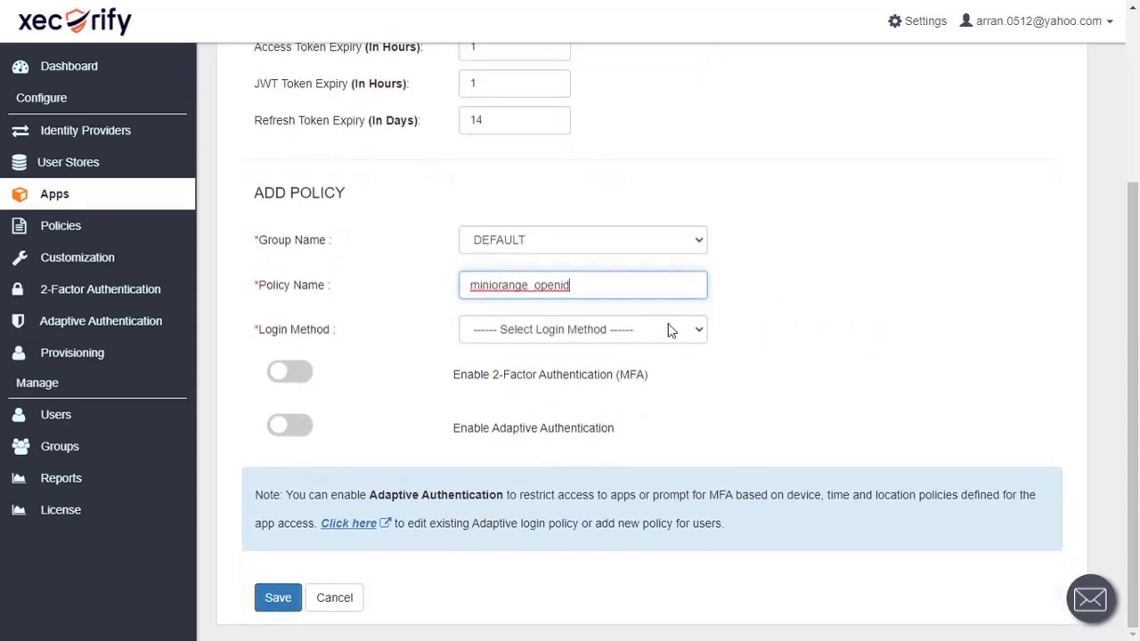
click(667, 324)
click(647, 385)
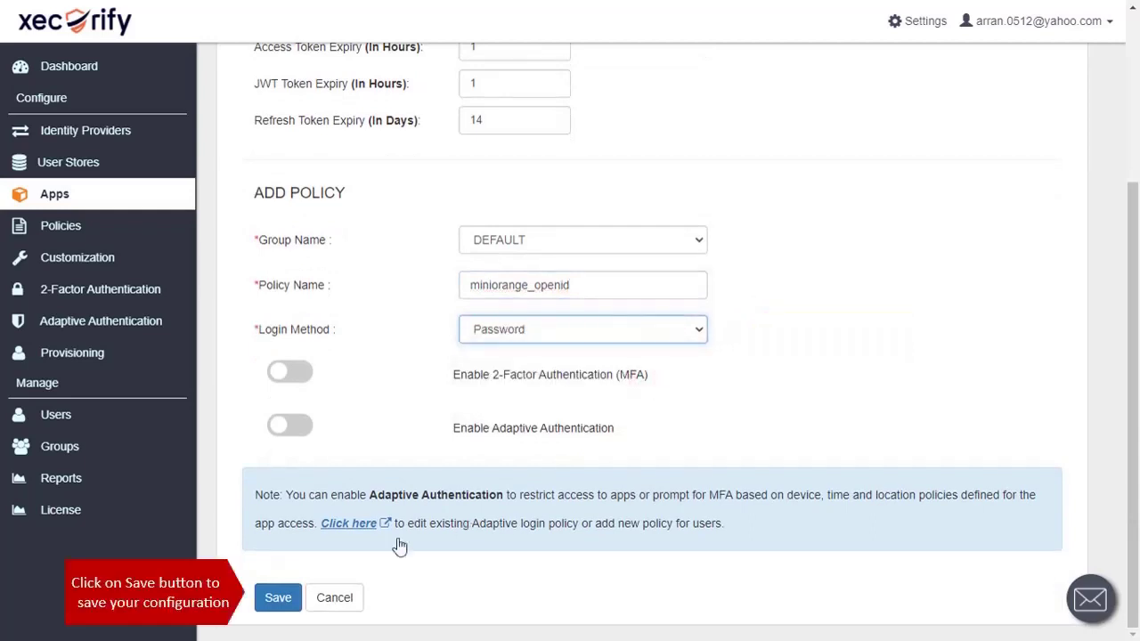
Save the miniOrange-openid OpenId Connect application
click(281, 600)
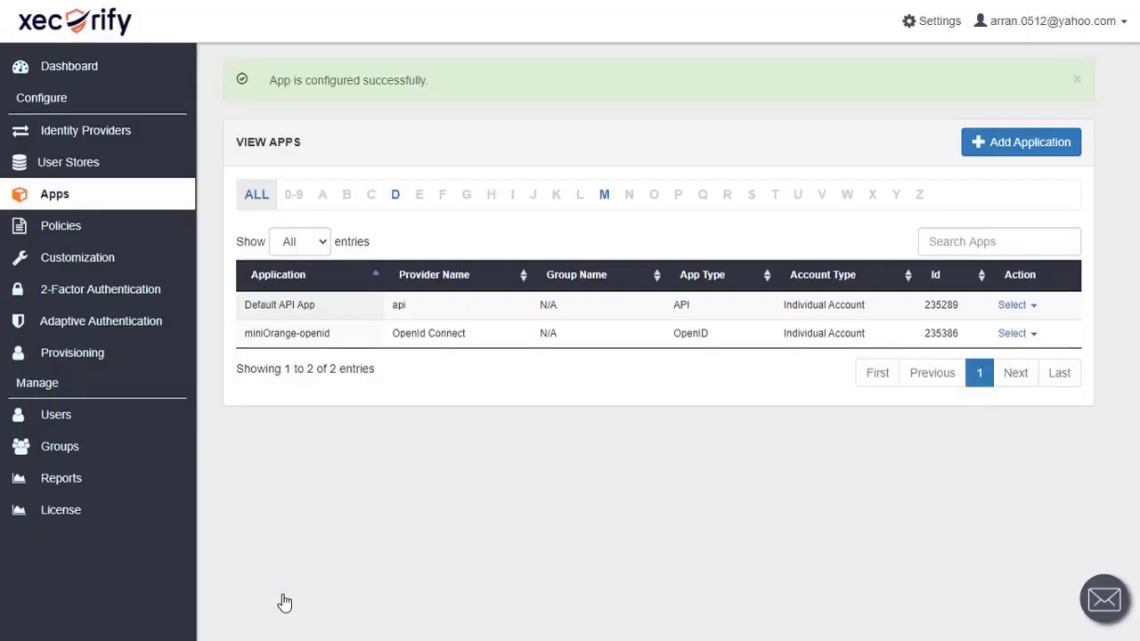
Open the miniOrange-openid app for editing and copy its Client ID and Client Secret
click(1033, 337)
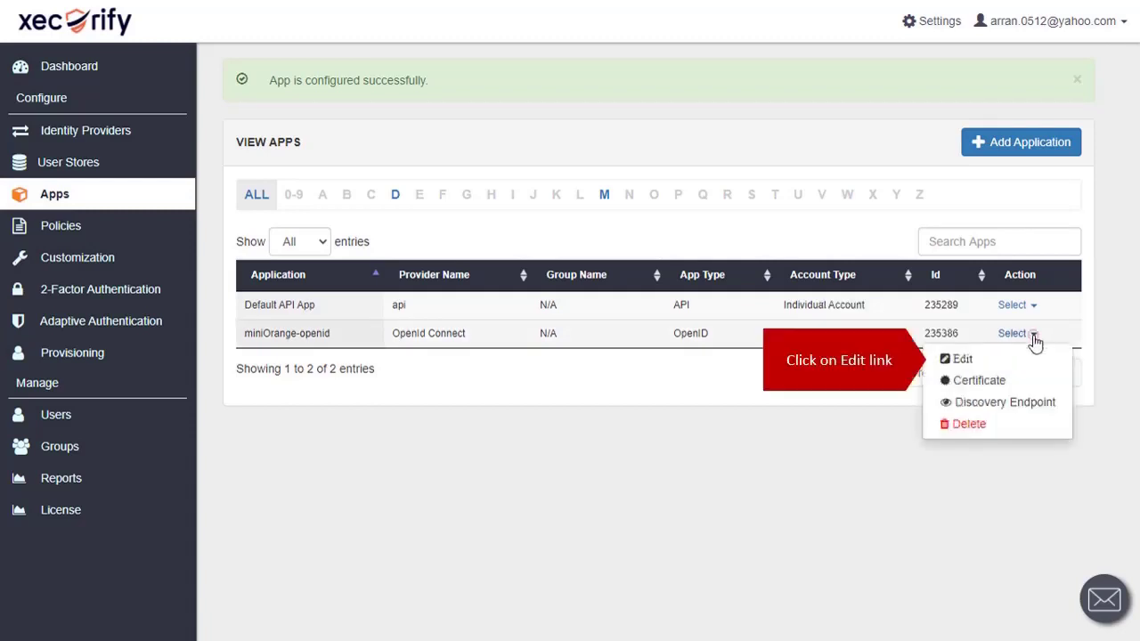
click(961, 359)
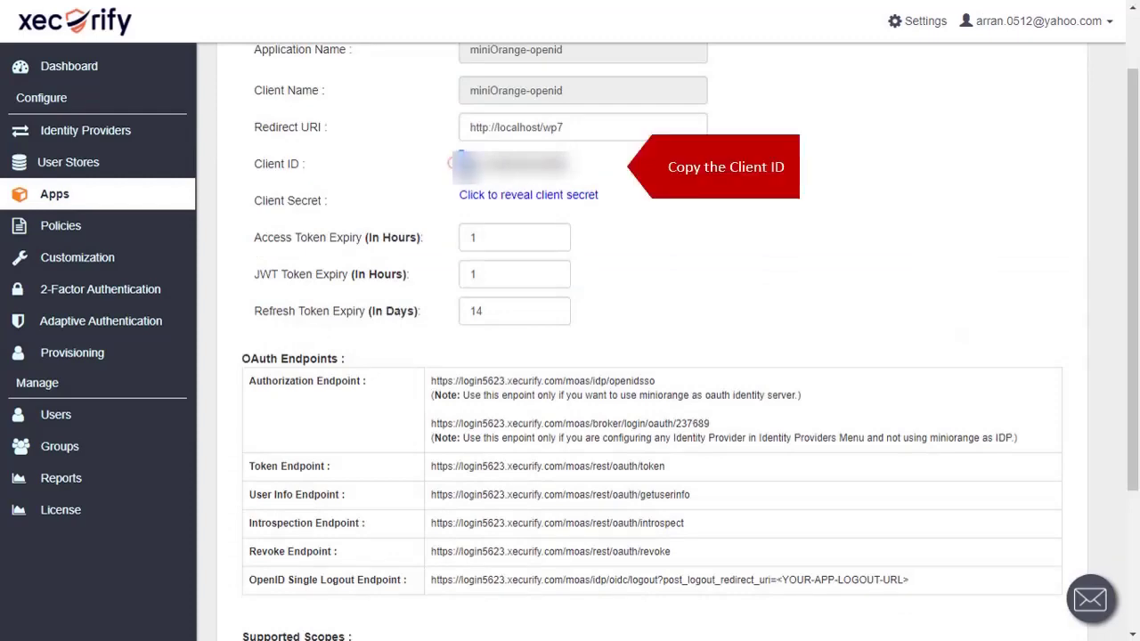
drag(452, 163, 578, 164)
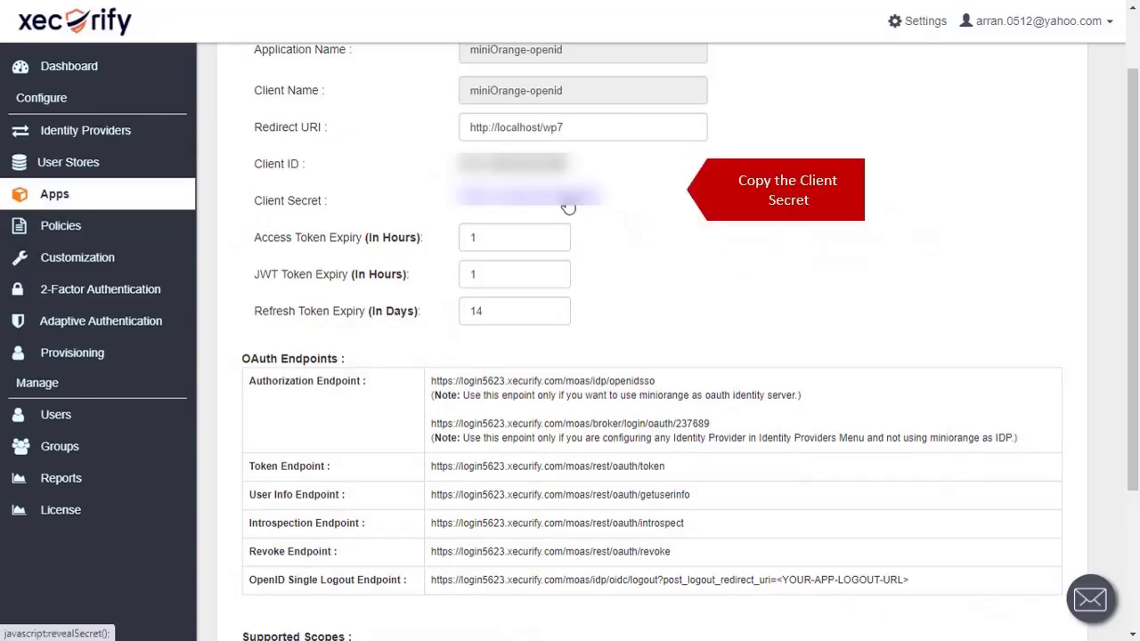
click(568, 206)
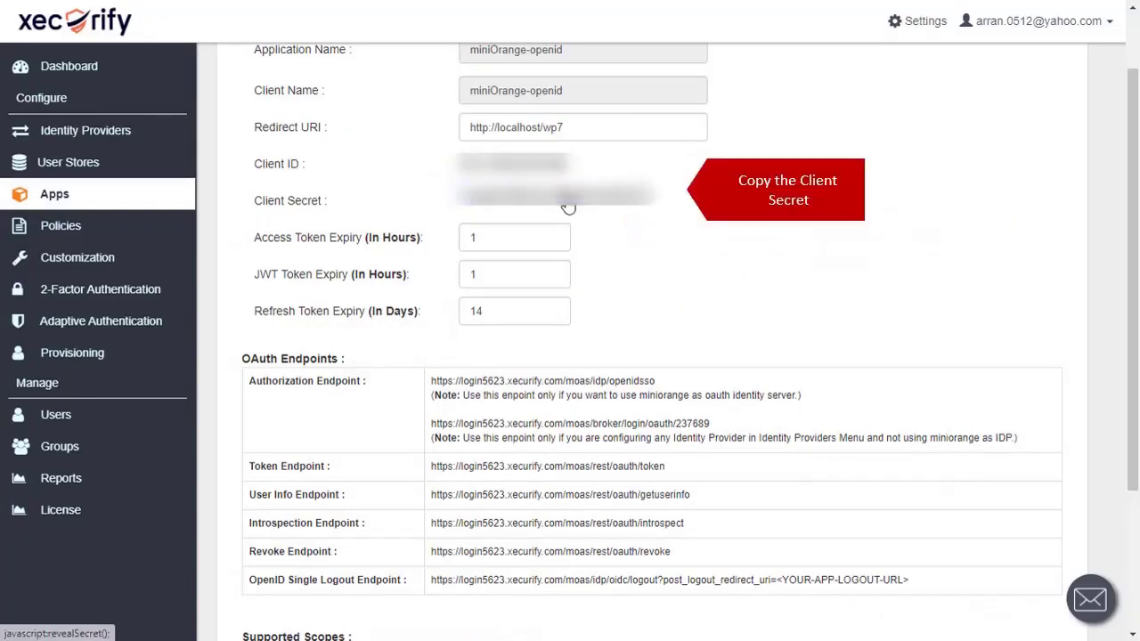
drag(456, 207, 643, 205)
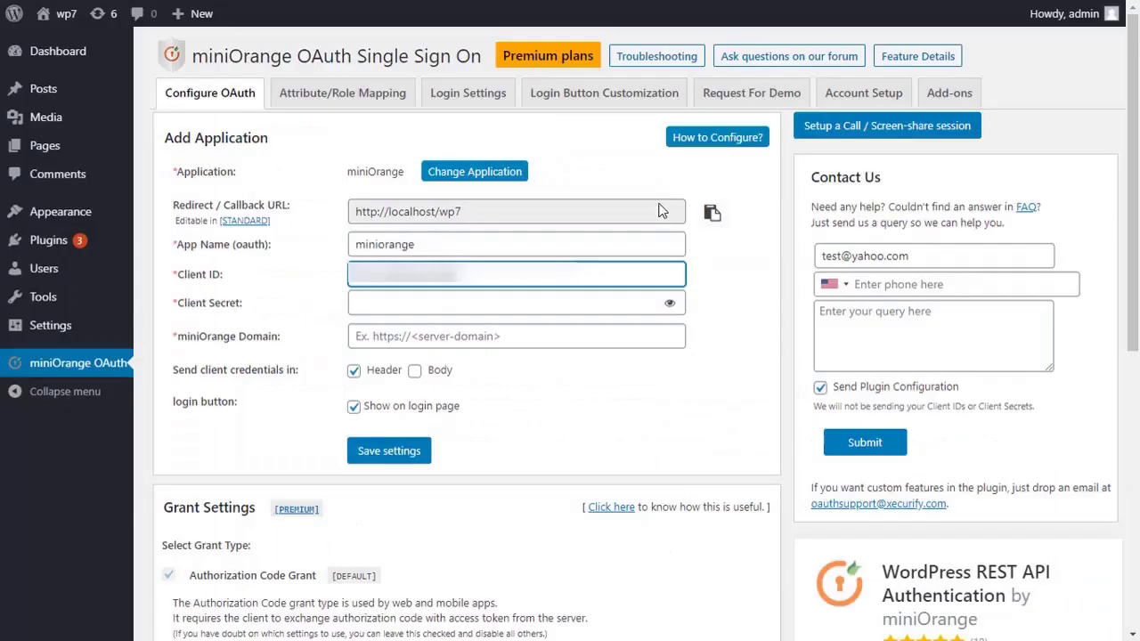
click(395, 303)
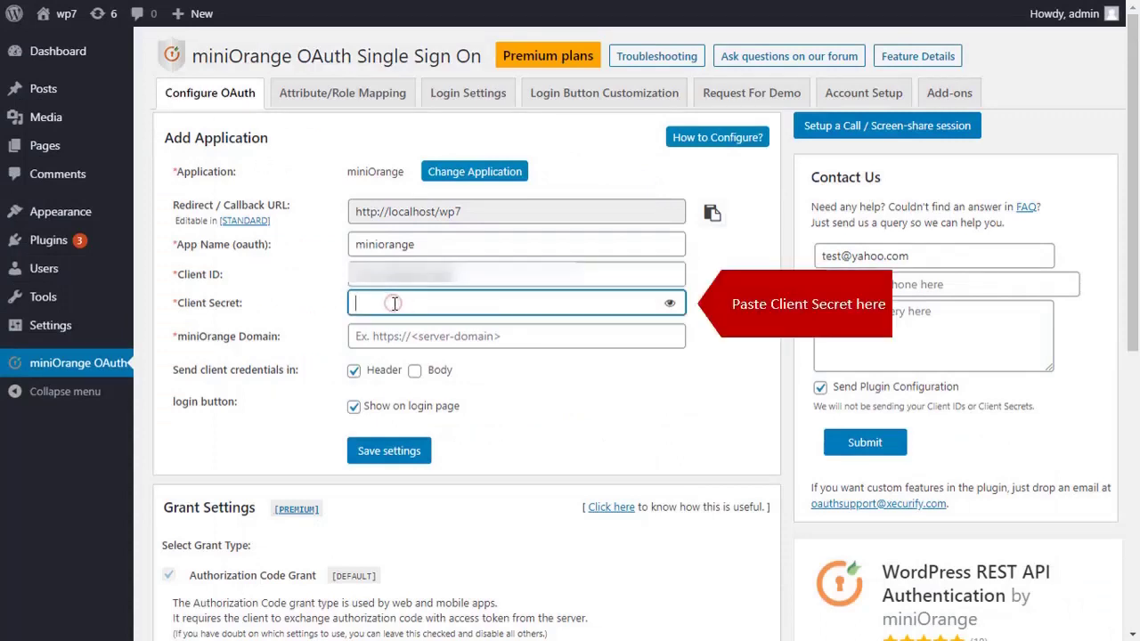
key(ctrl+v)
click(390, 340)
text(https://login.xecurify.com/)
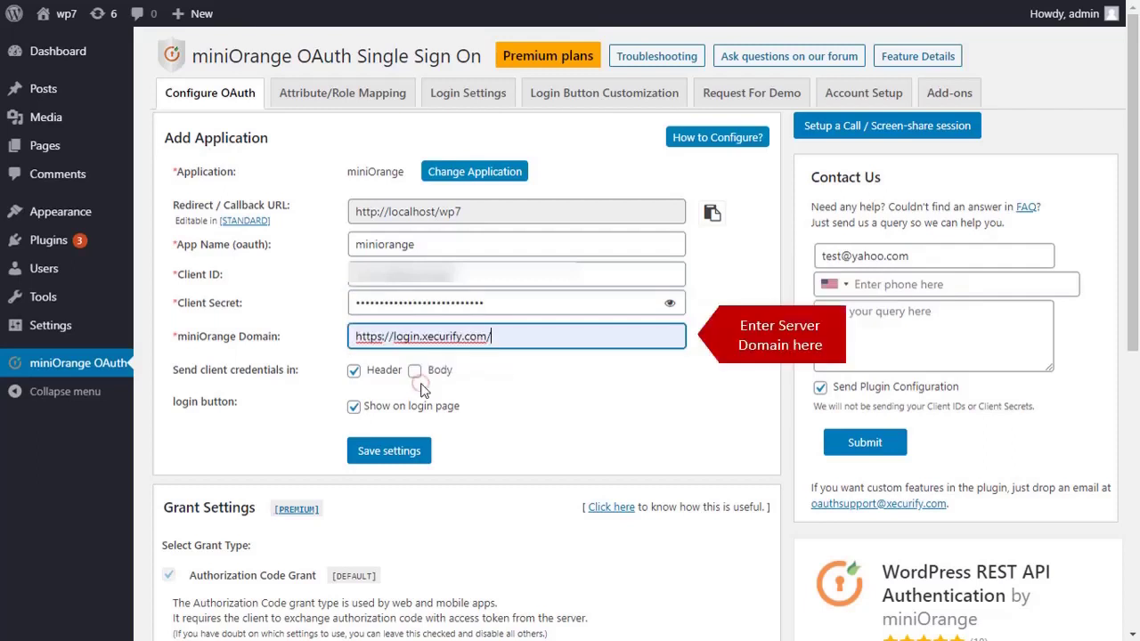
scroll(473, 420, down, 1)
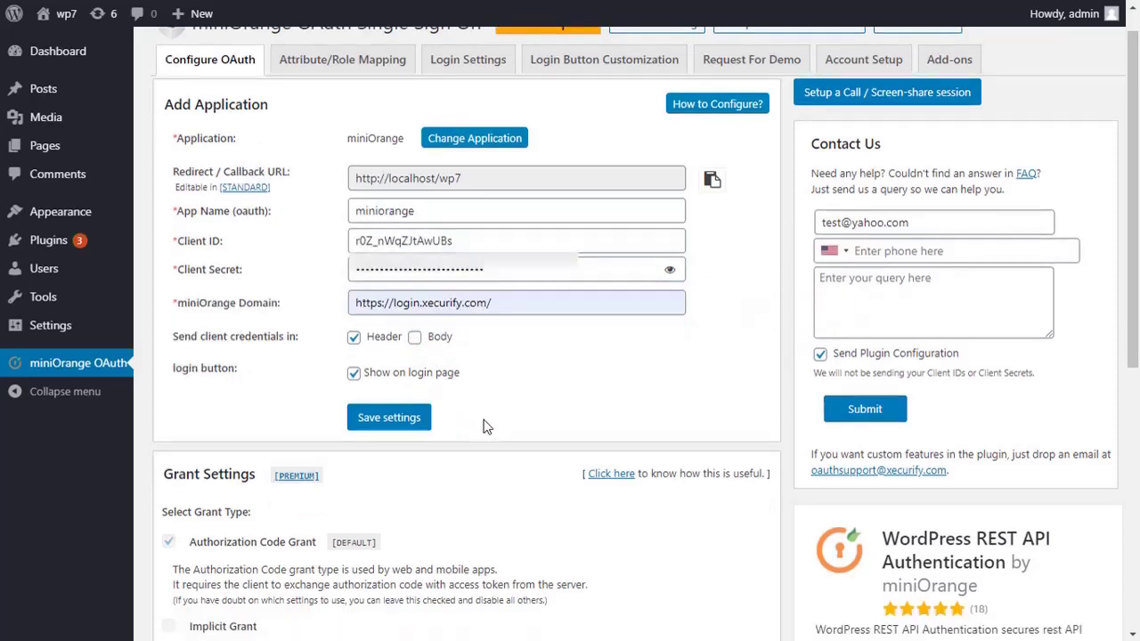
Set scope to openid, send client credentials in both Header and Body, and save
click(393, 424)
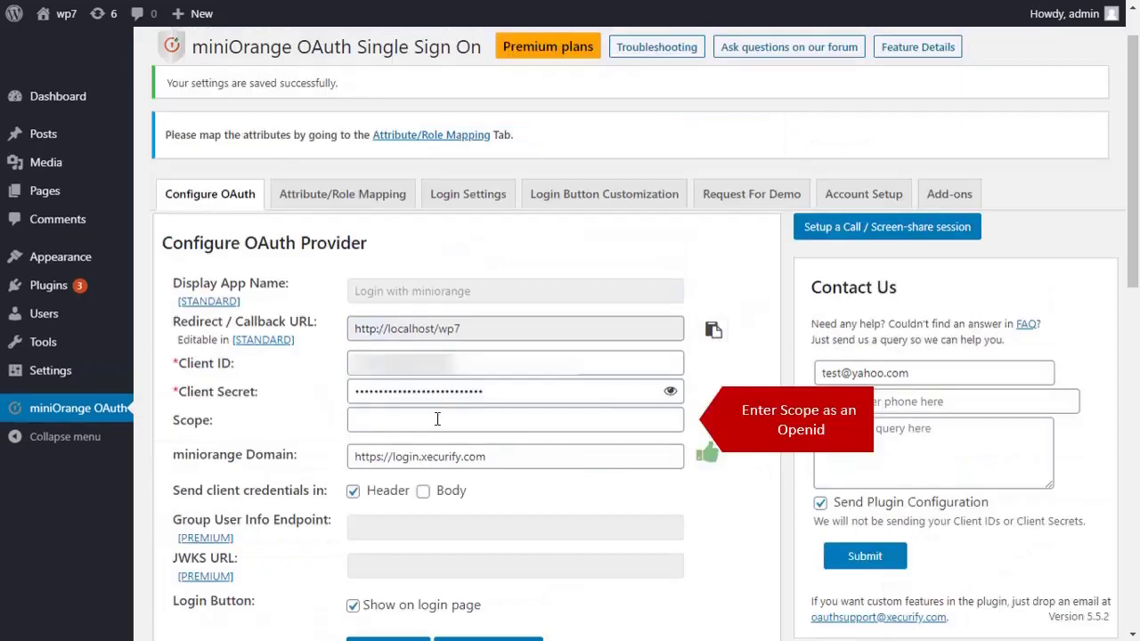
click(437, 418)
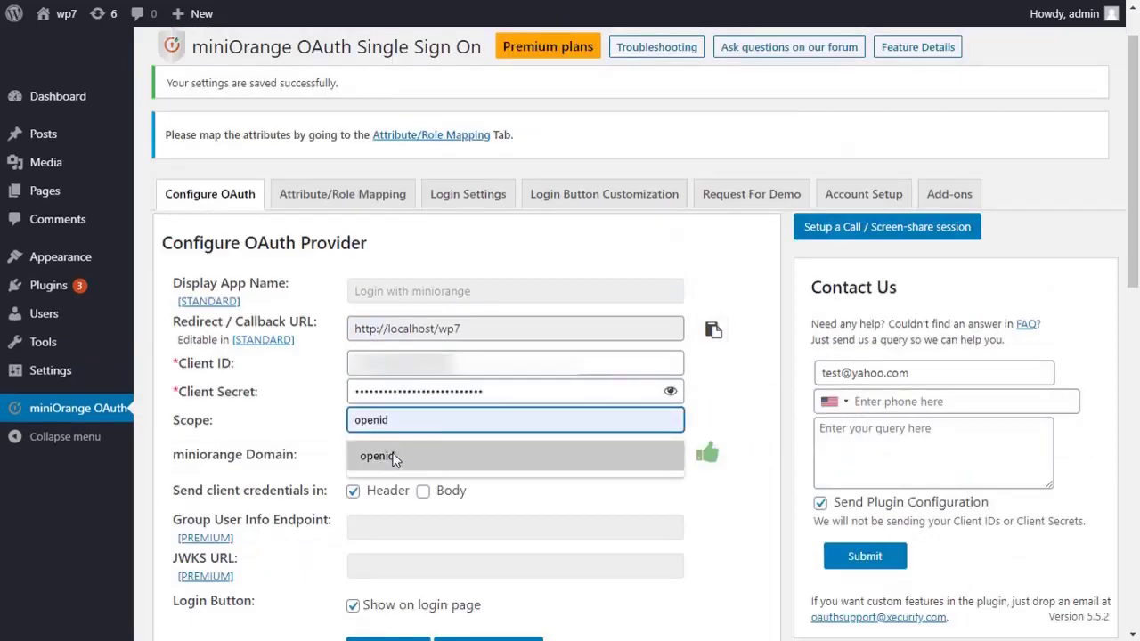
click(398, 456)
click(423, 490)
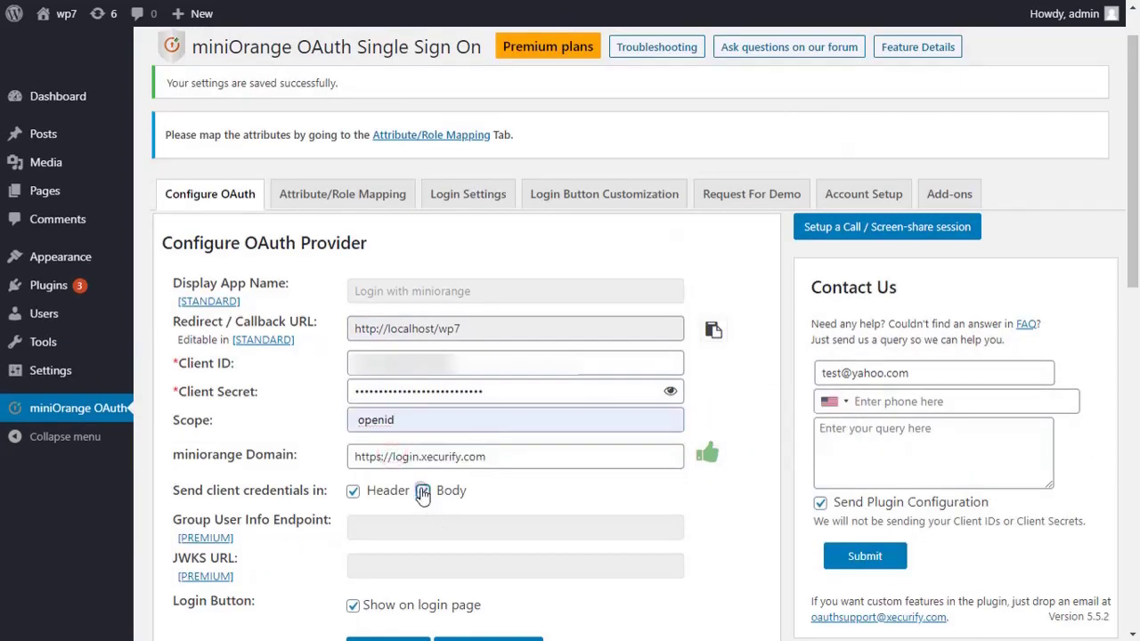
scroll(401, 477, down, 2)
click(388, 462)
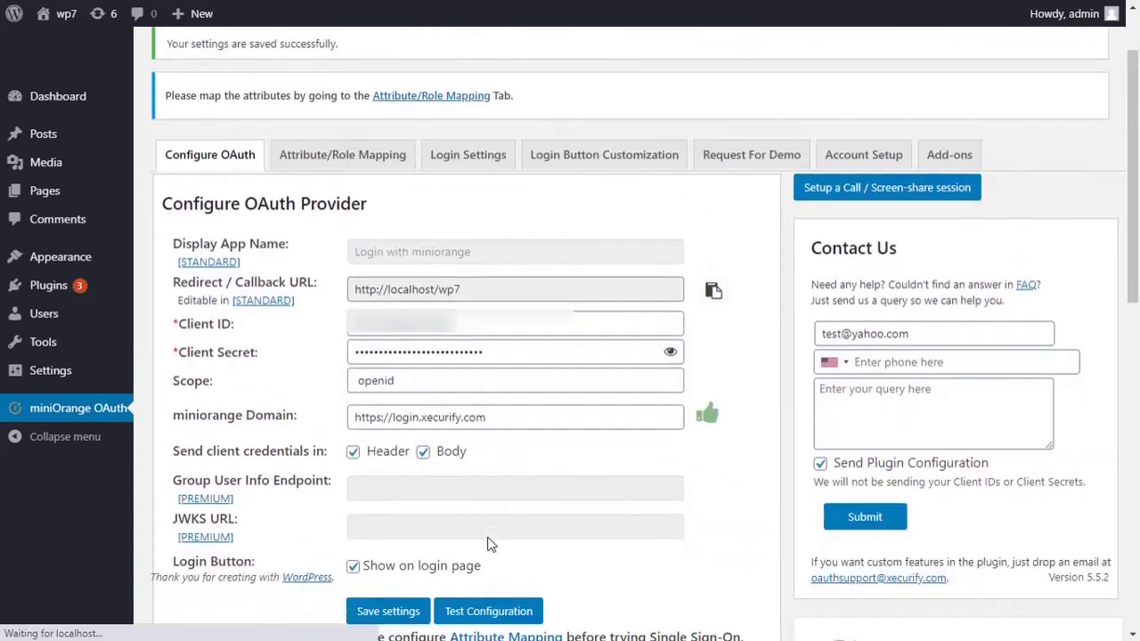
scroll(445, 401, down, 5)
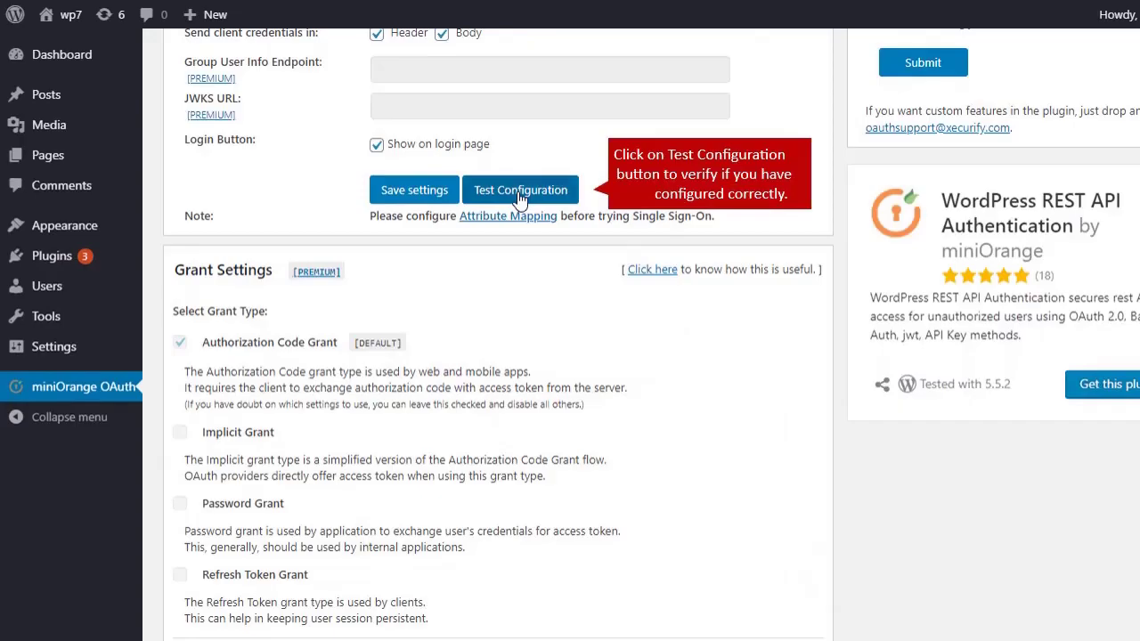
Run Test Configuration, signing in with the miniOrange account e-mail and password
click(520, 198)
click(195, 252)
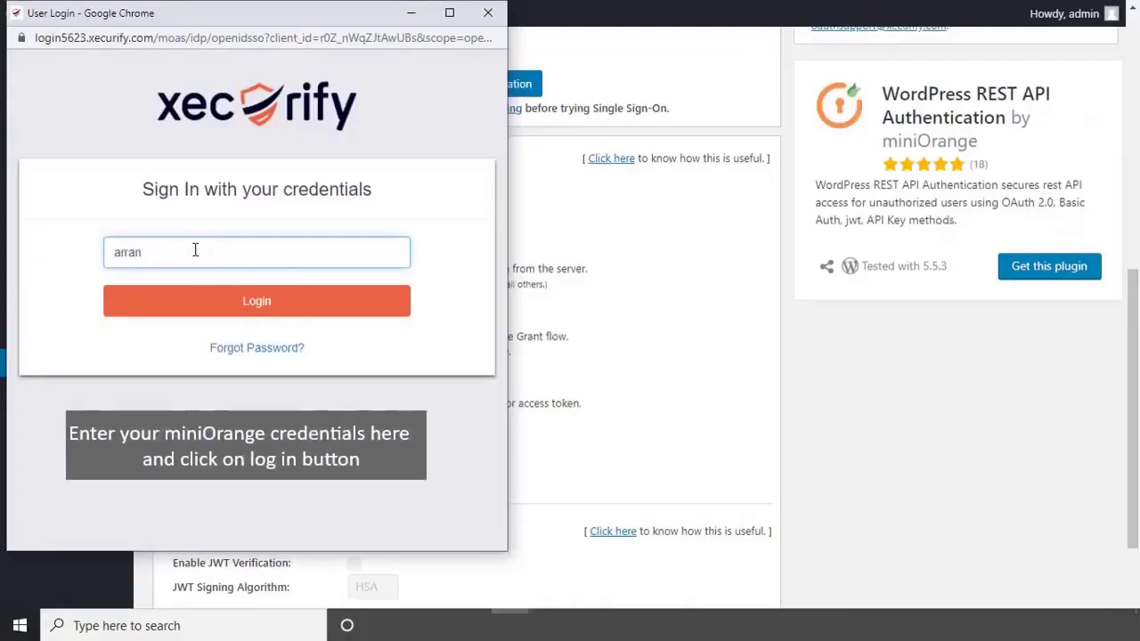
click(226, 303)
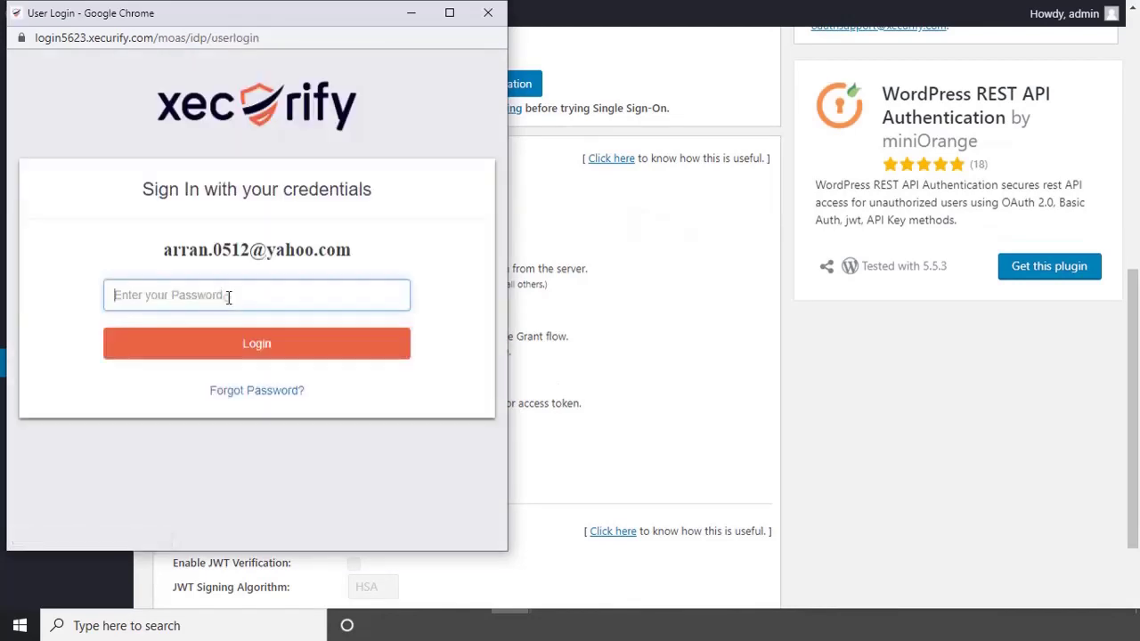
text(•••)
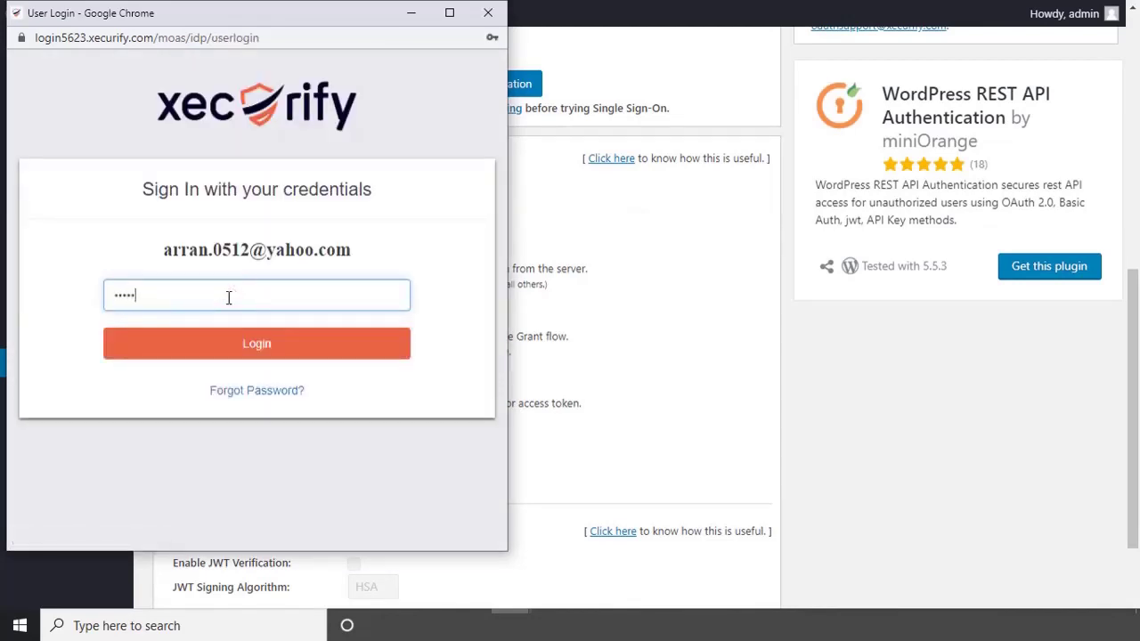
click(248, 348)
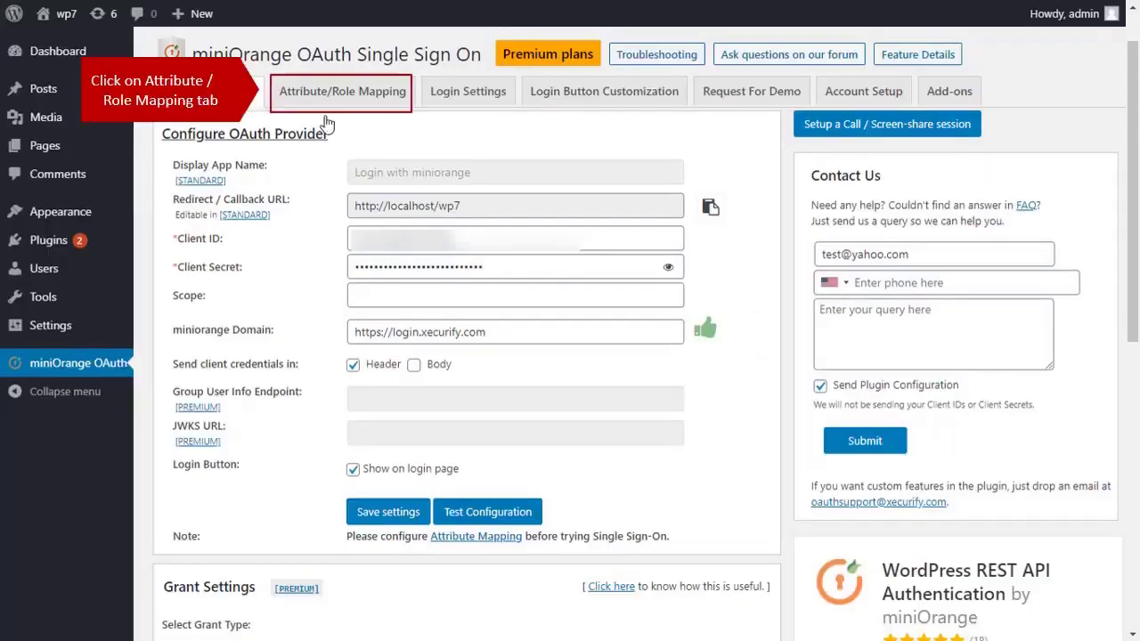
Map the Username attribute to email in Attribute/Role Mapping and save the settings
click(327, 96)
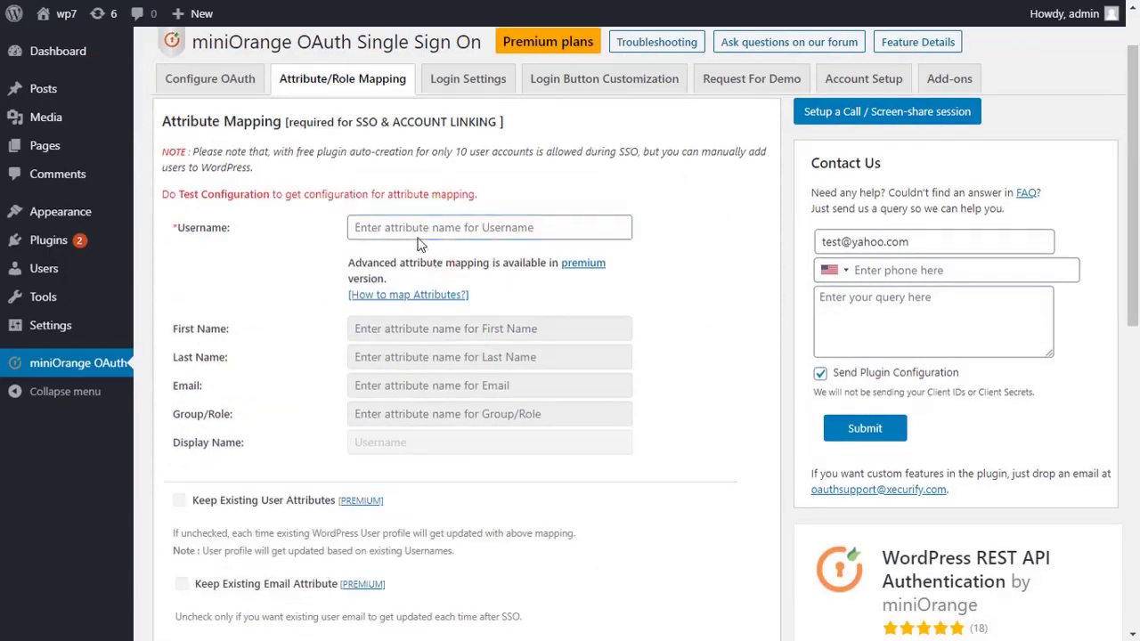
click(414, 228)
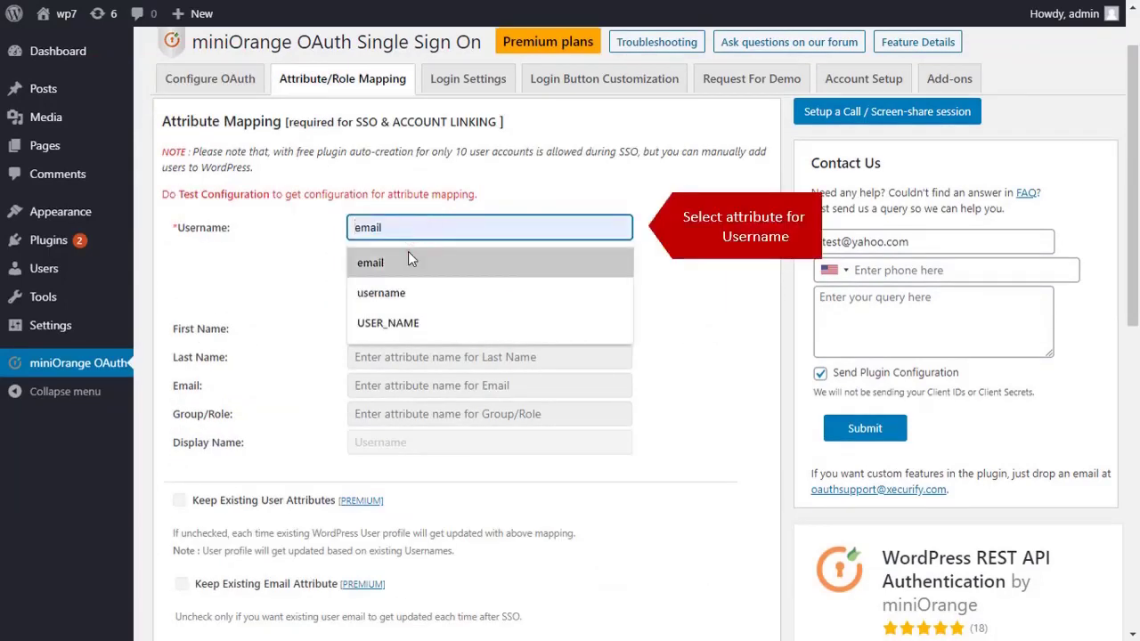
click(409, 258)
scroll(428, 302, down, 2)
scroll(428, 307, down, 4)
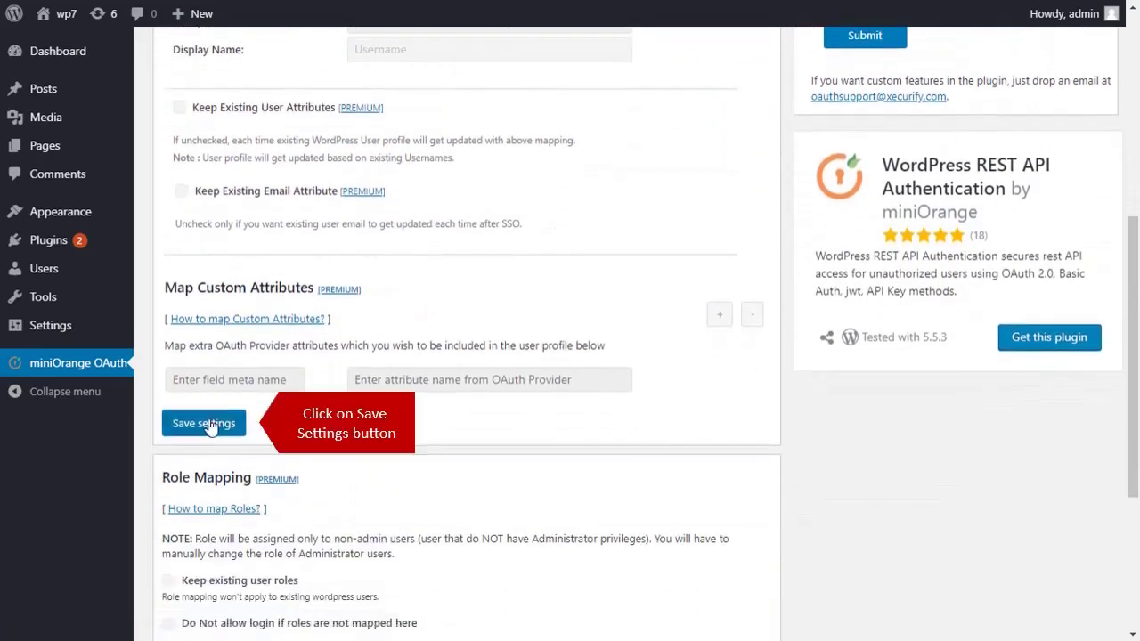
click(207, 423)
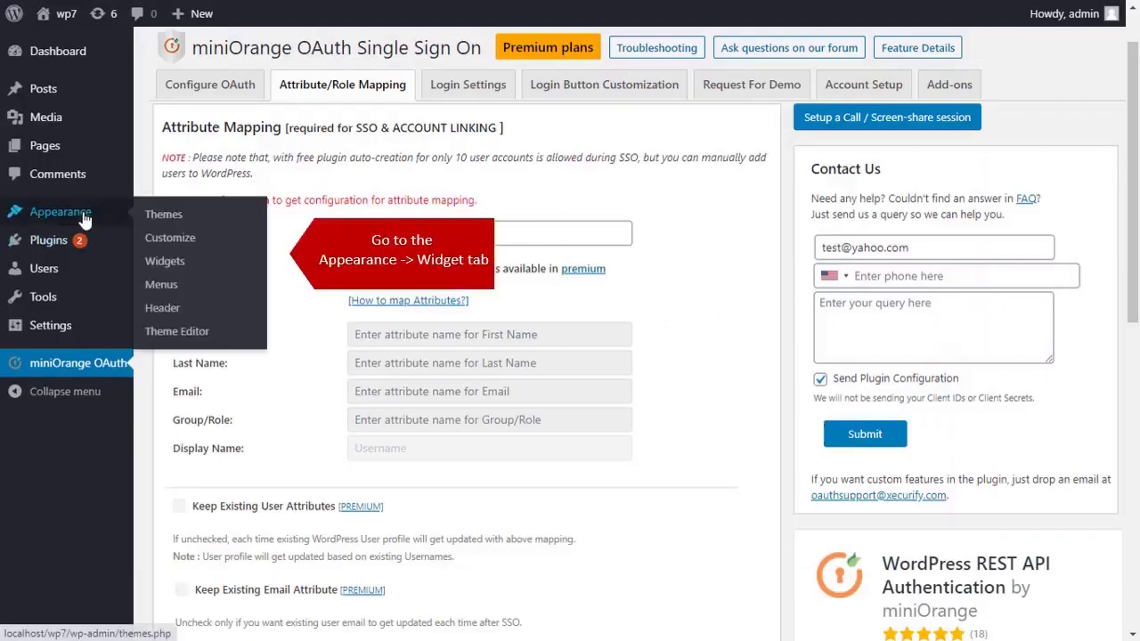
Drag the miniOrange OAuth widget onto the Blog Sidebar on the Widgets page
click(169, 262)
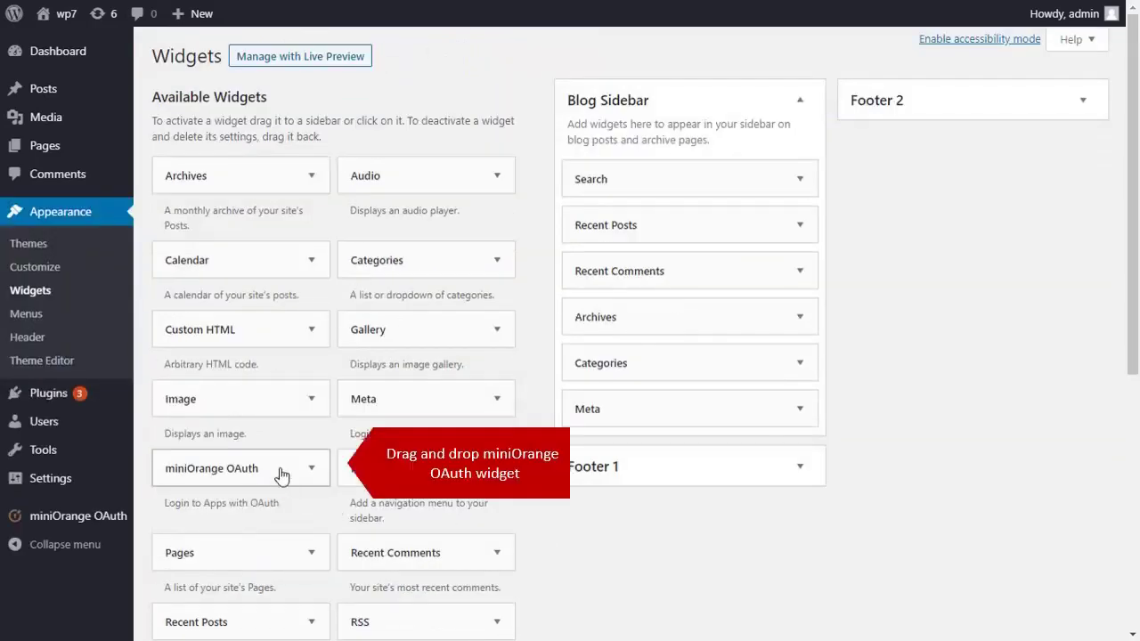
drag(279, 467, 710, 322)
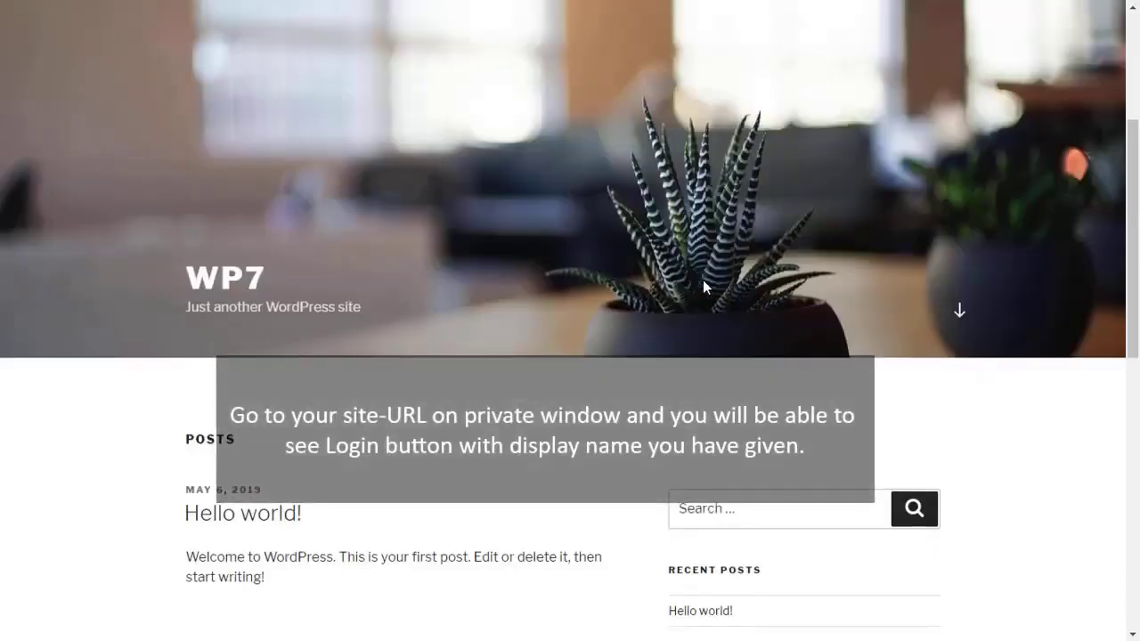
Scroll the WP7 home page to locate the Login with Miniorange button in the sidebar
scroll(703, 280, down, 3)
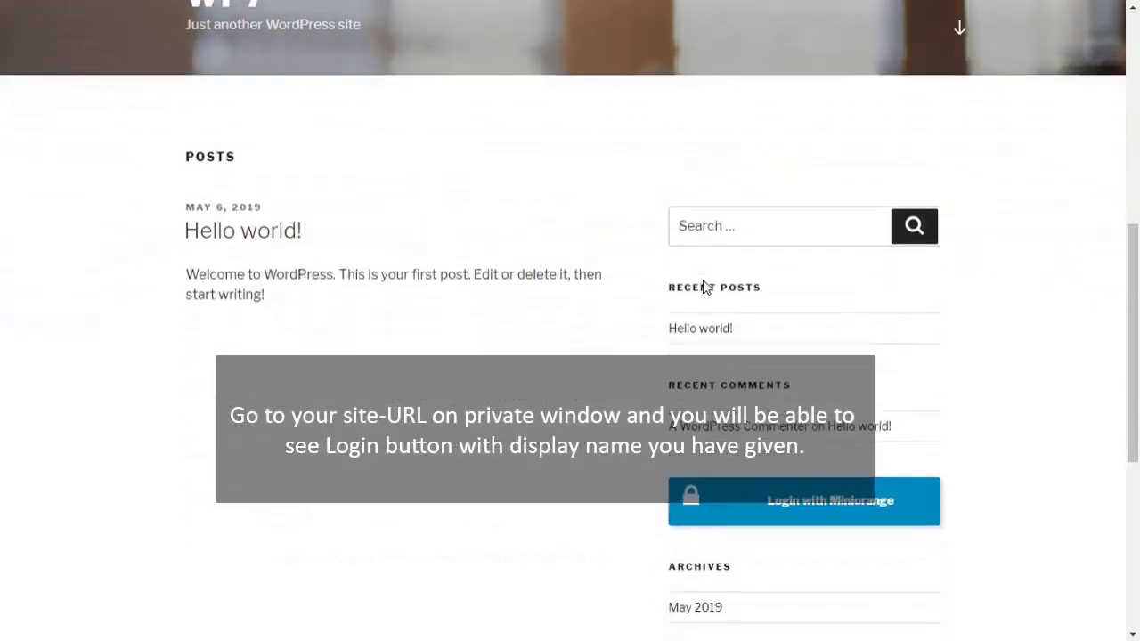
scroll(702, 286, down, 1)
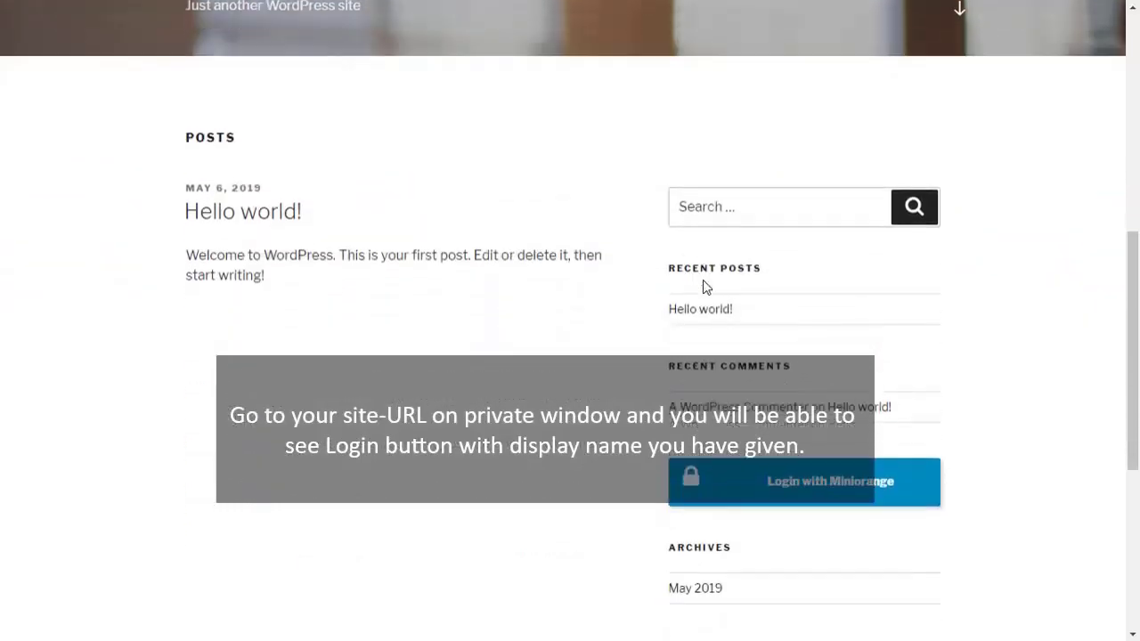
scroll(702, 286, up, 1)
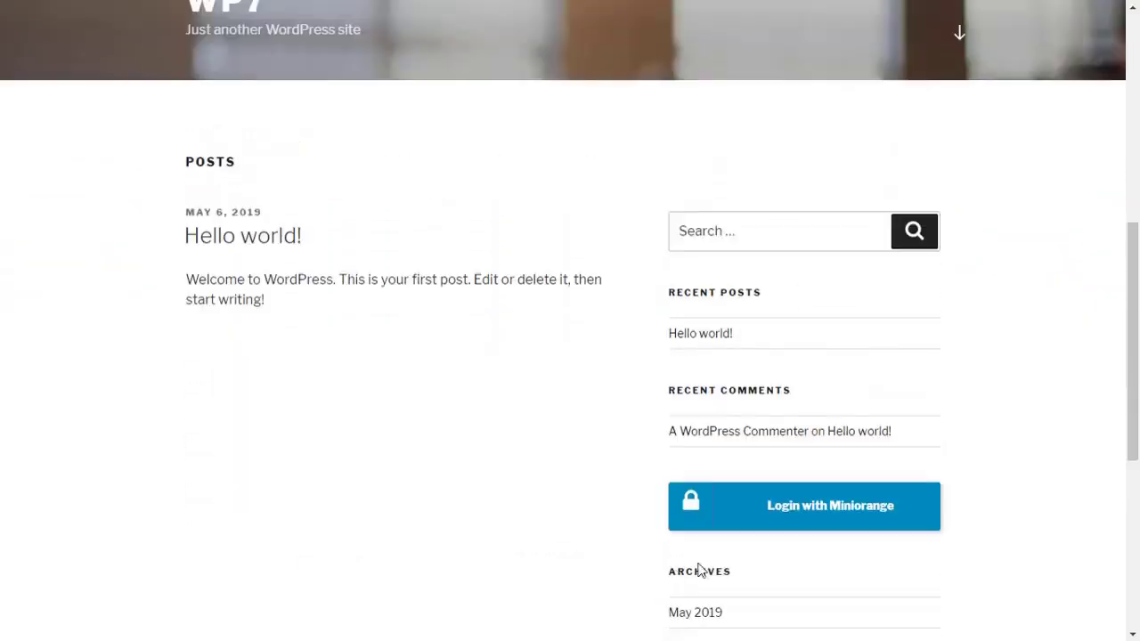
Sign in through Login with Miniorange using the miniOrange account email and password
click(820, 520)
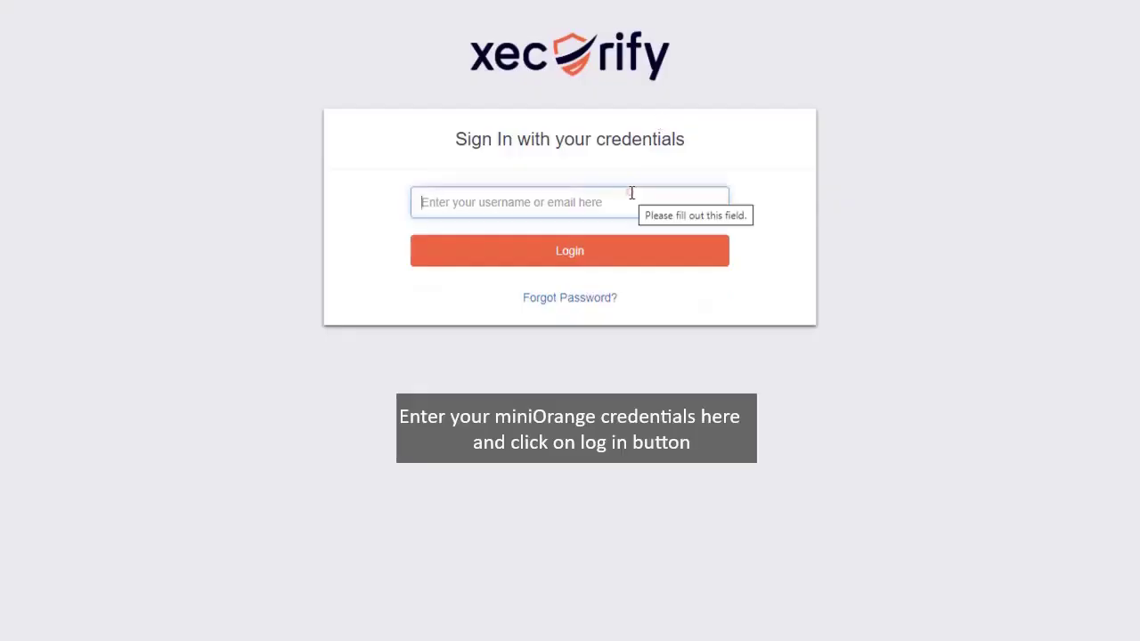
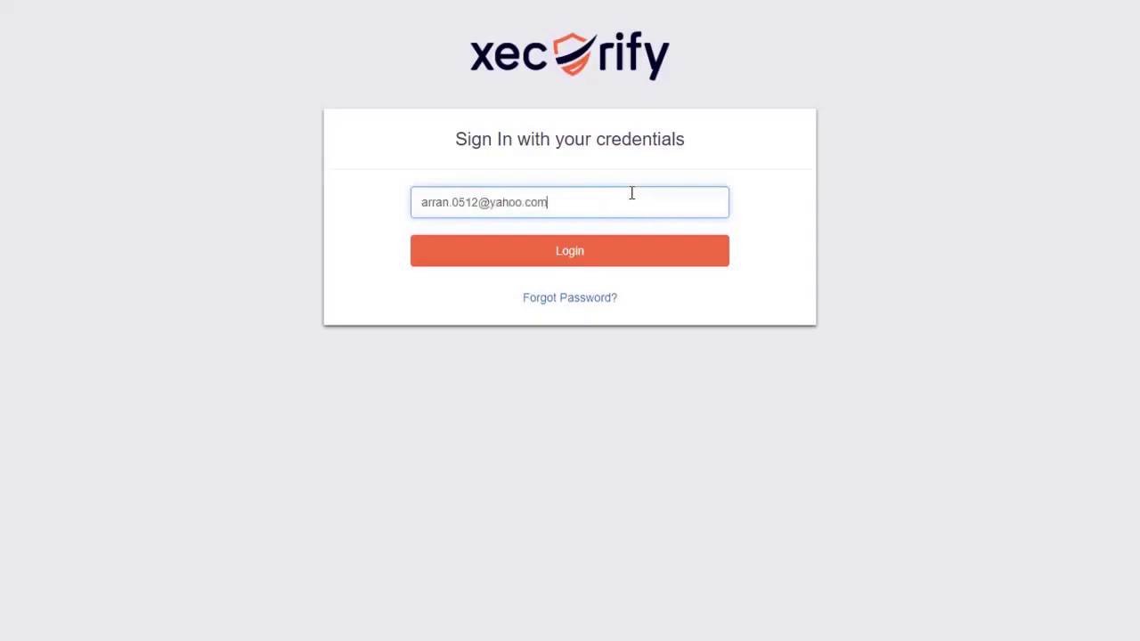
click(611, 260)
text(•••••••••)
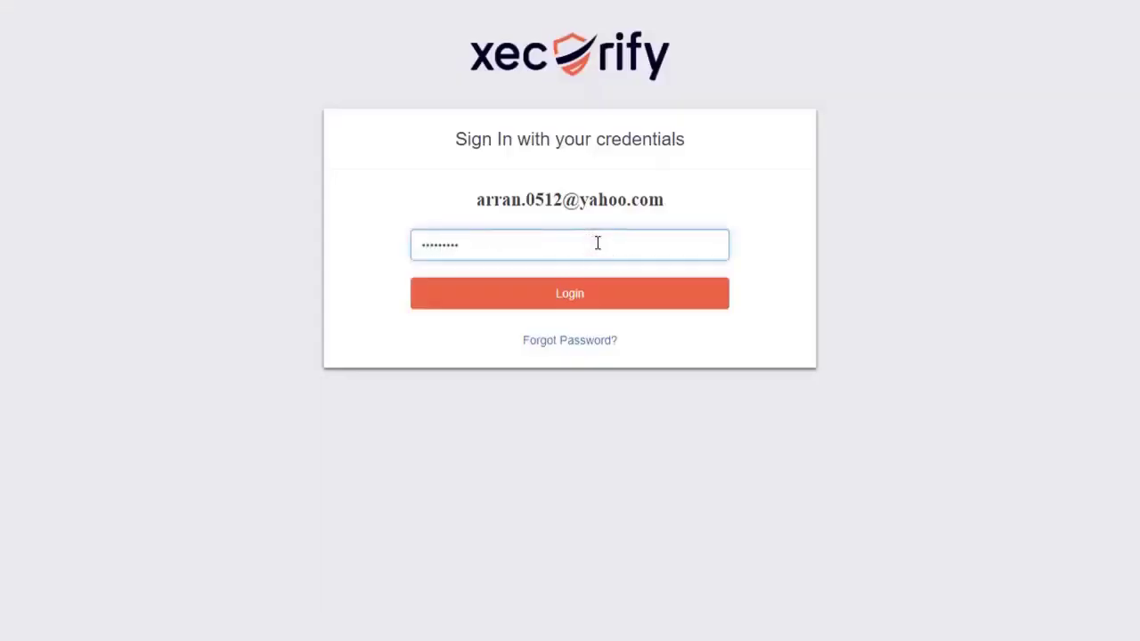
click(563, 298)
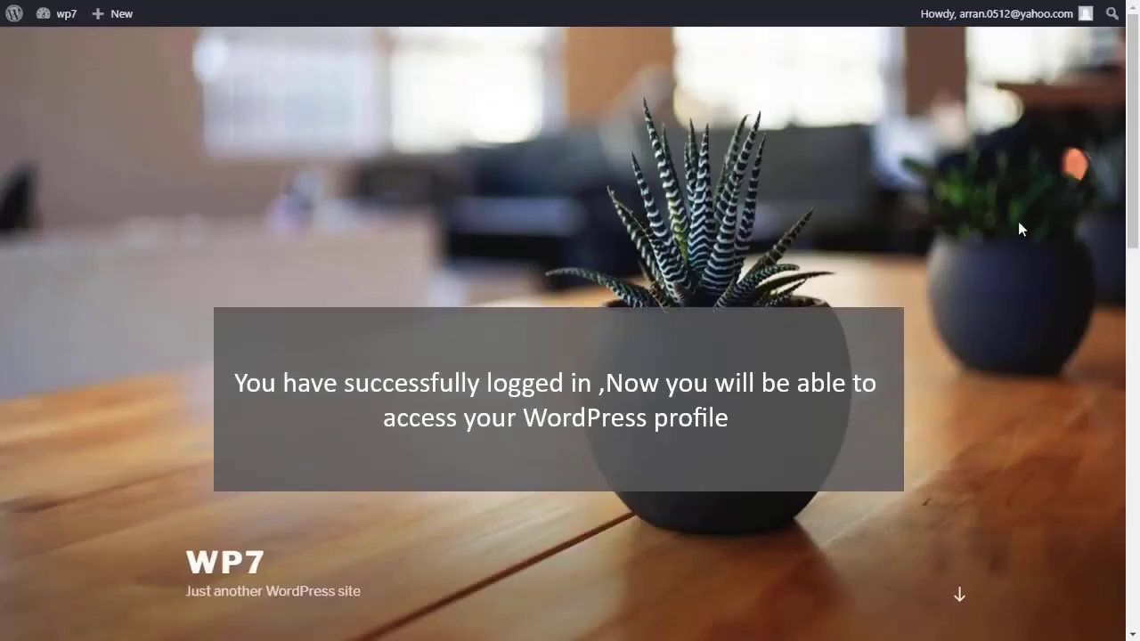